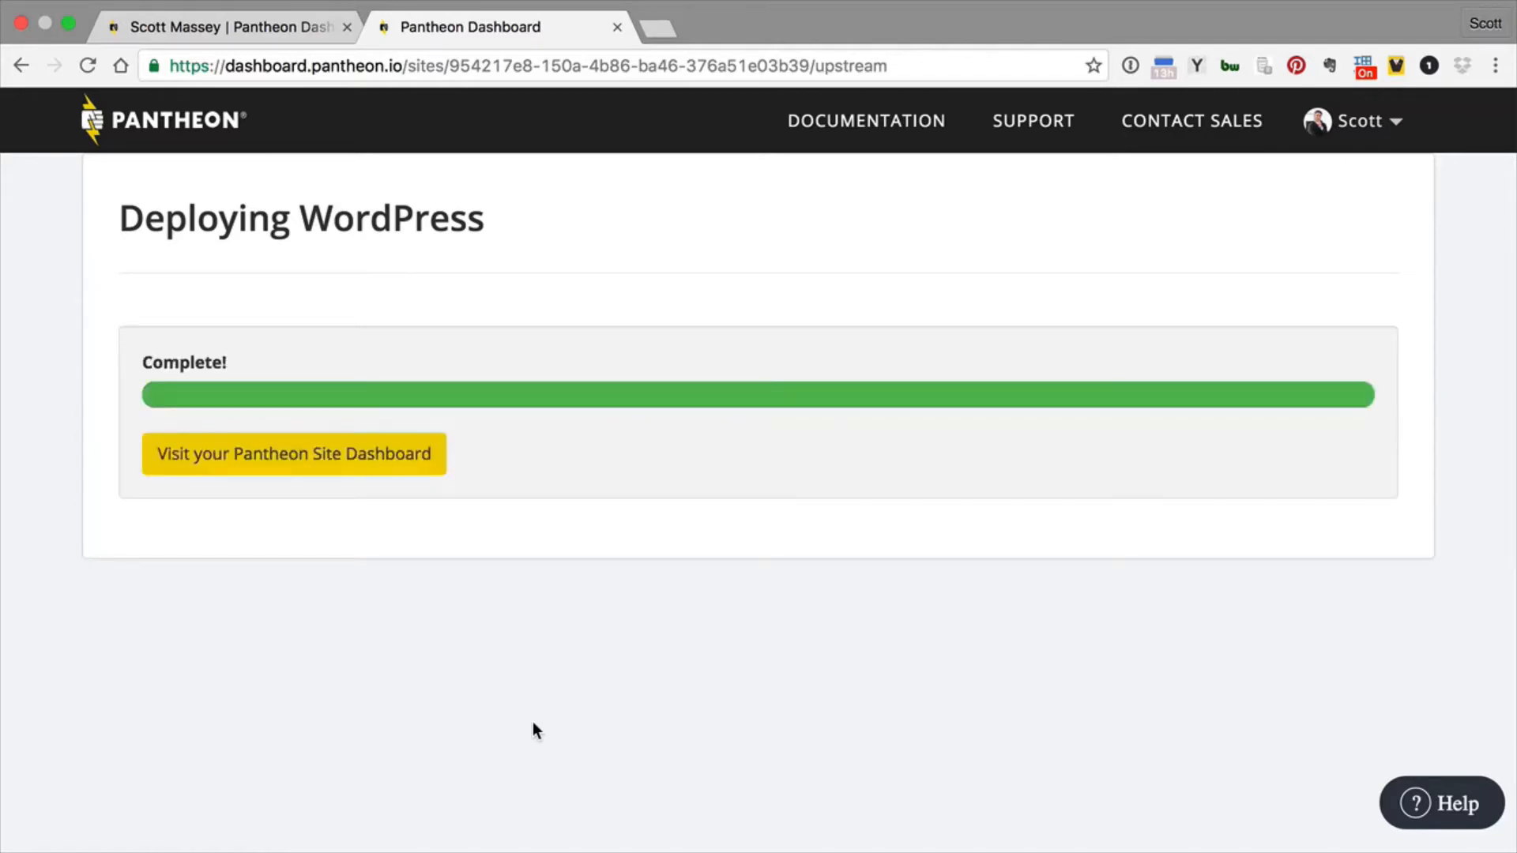
- Open the new site's dashboard and proceed through its development site to the WordPress installation form
click(339, 462)
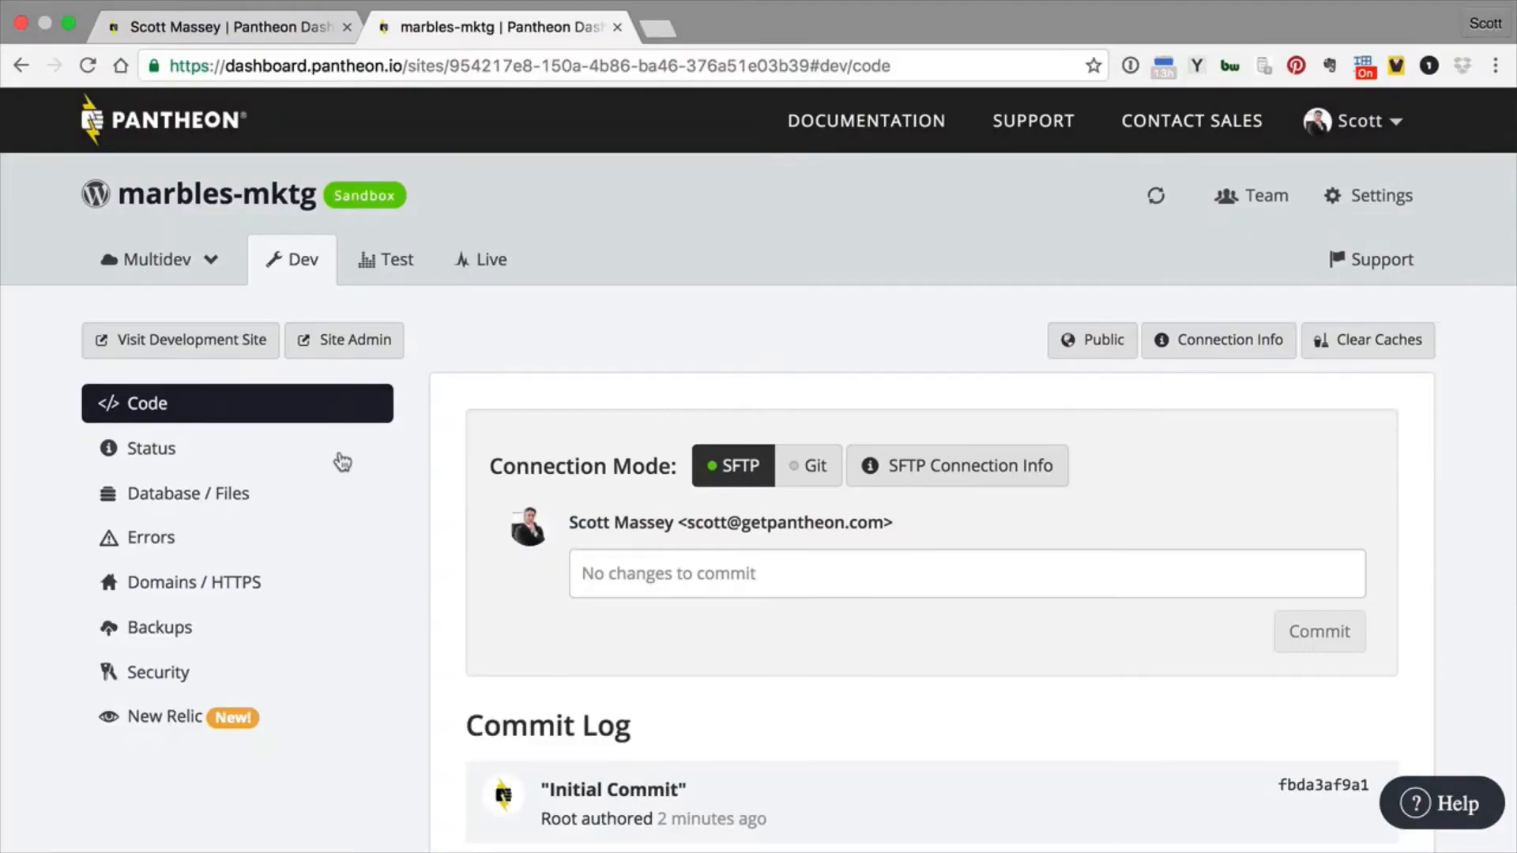
click(204, 338)
click(855, 713)
- Install WordPress with the site title main-mktg, the username admin and the administrator's e-mail address
scroll(633, 505, down, 2)
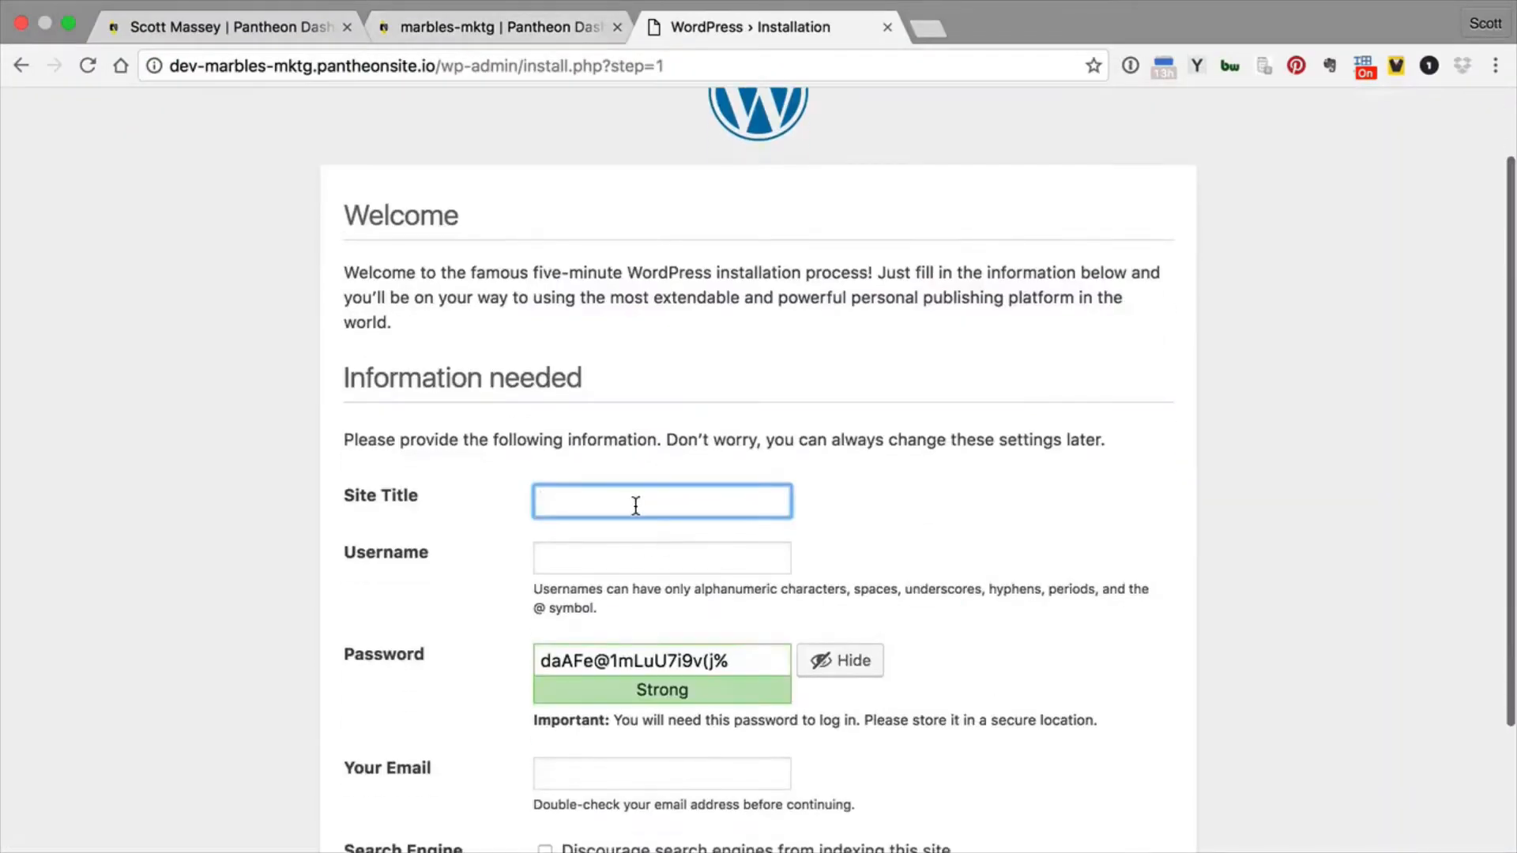
text(main-mktg)
key(Tab)
text(admin)
key(Tab)
key(Tab)
key(Tab)
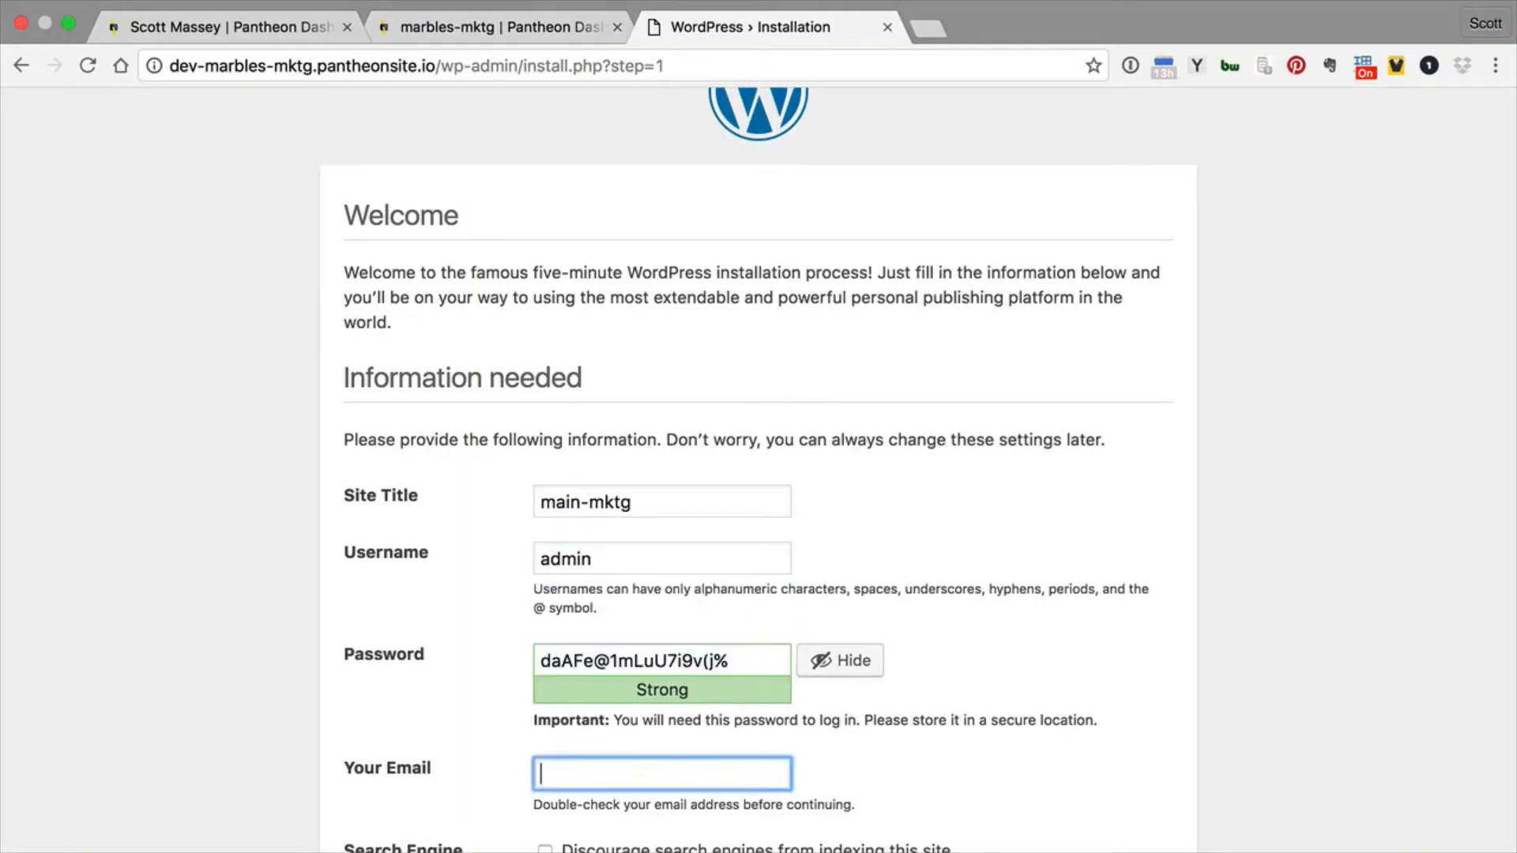
scroll(514, 552, down, 2)
click(393, 808)
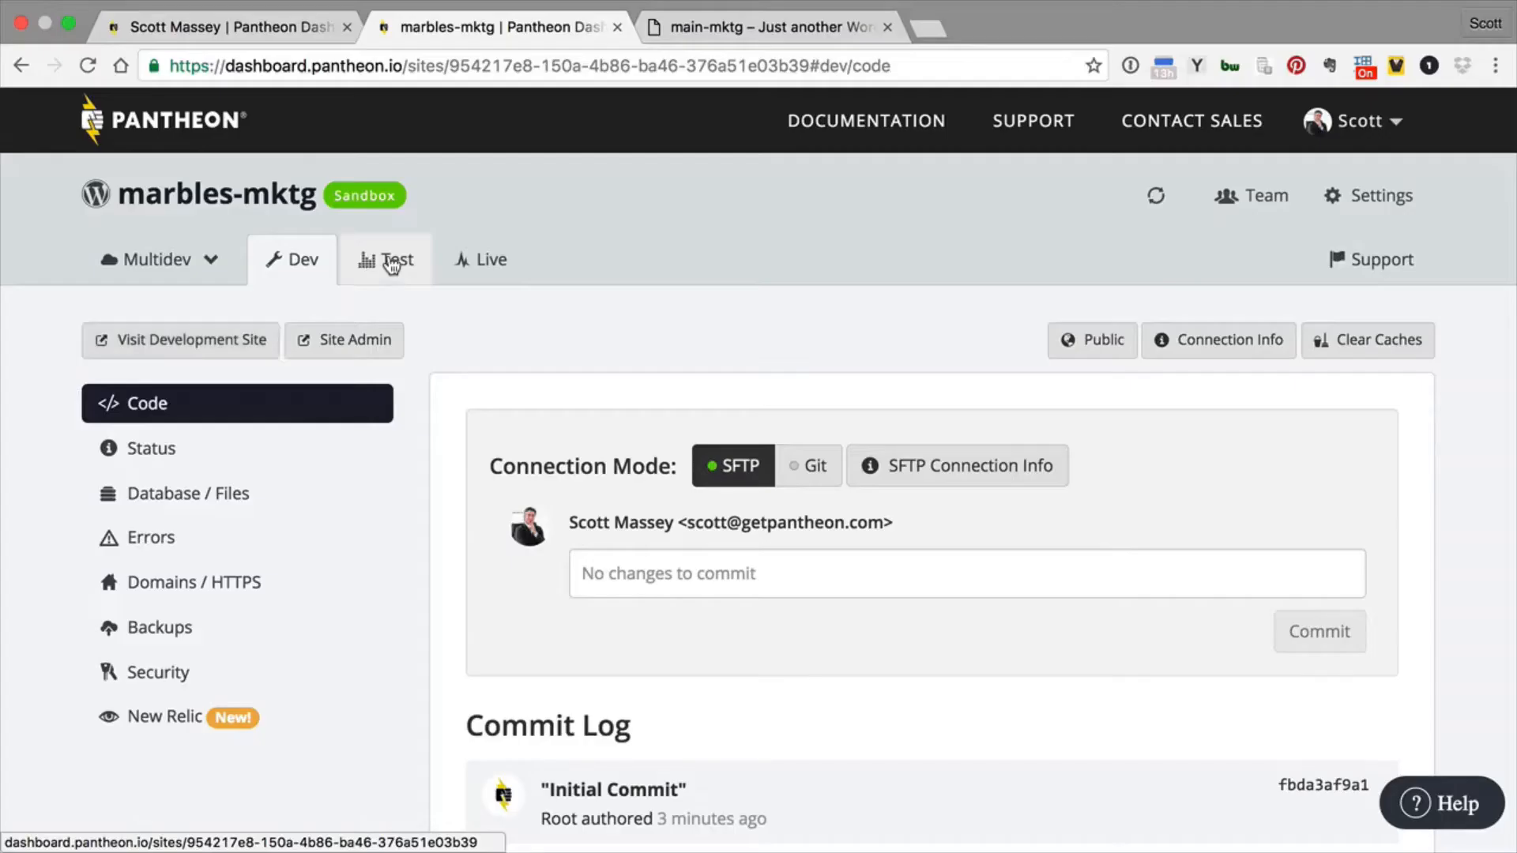
- Create the Test environment and the Live environment for the marbles-mktg site
click(388, 258)
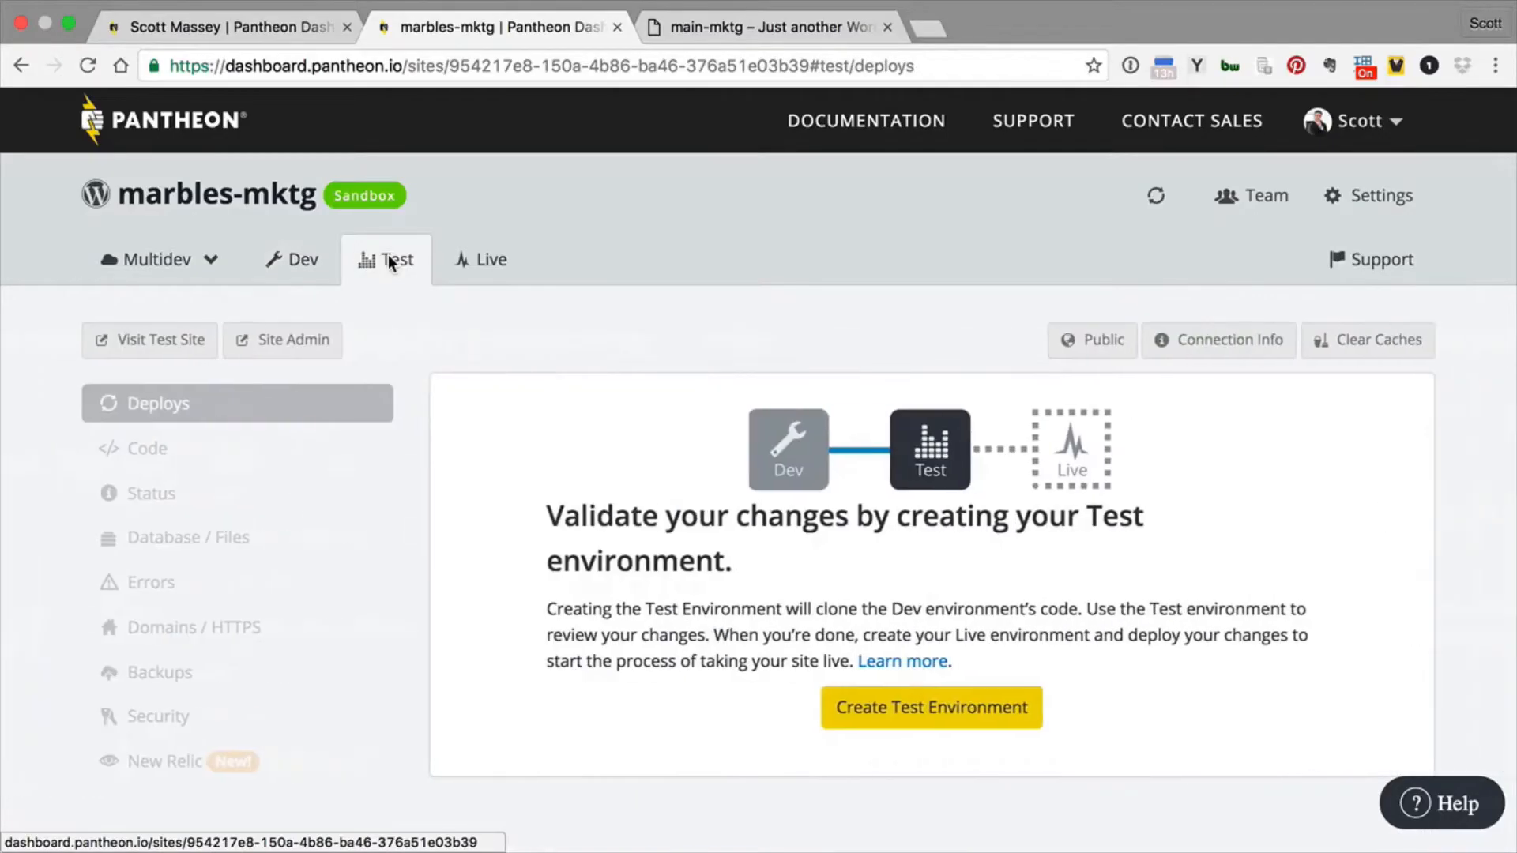
click(939, 707)
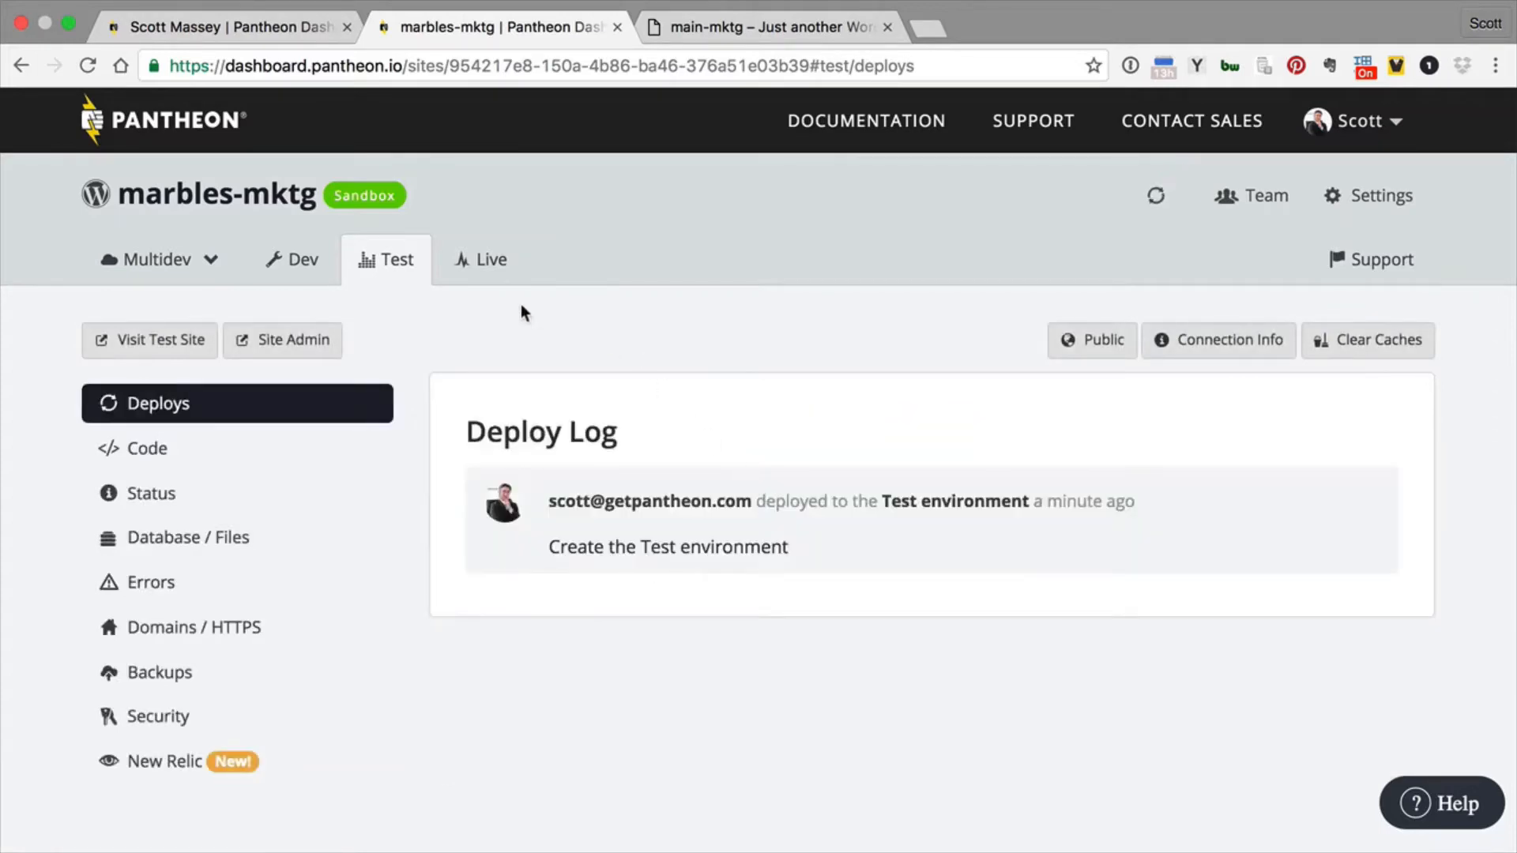
click(478, 265)
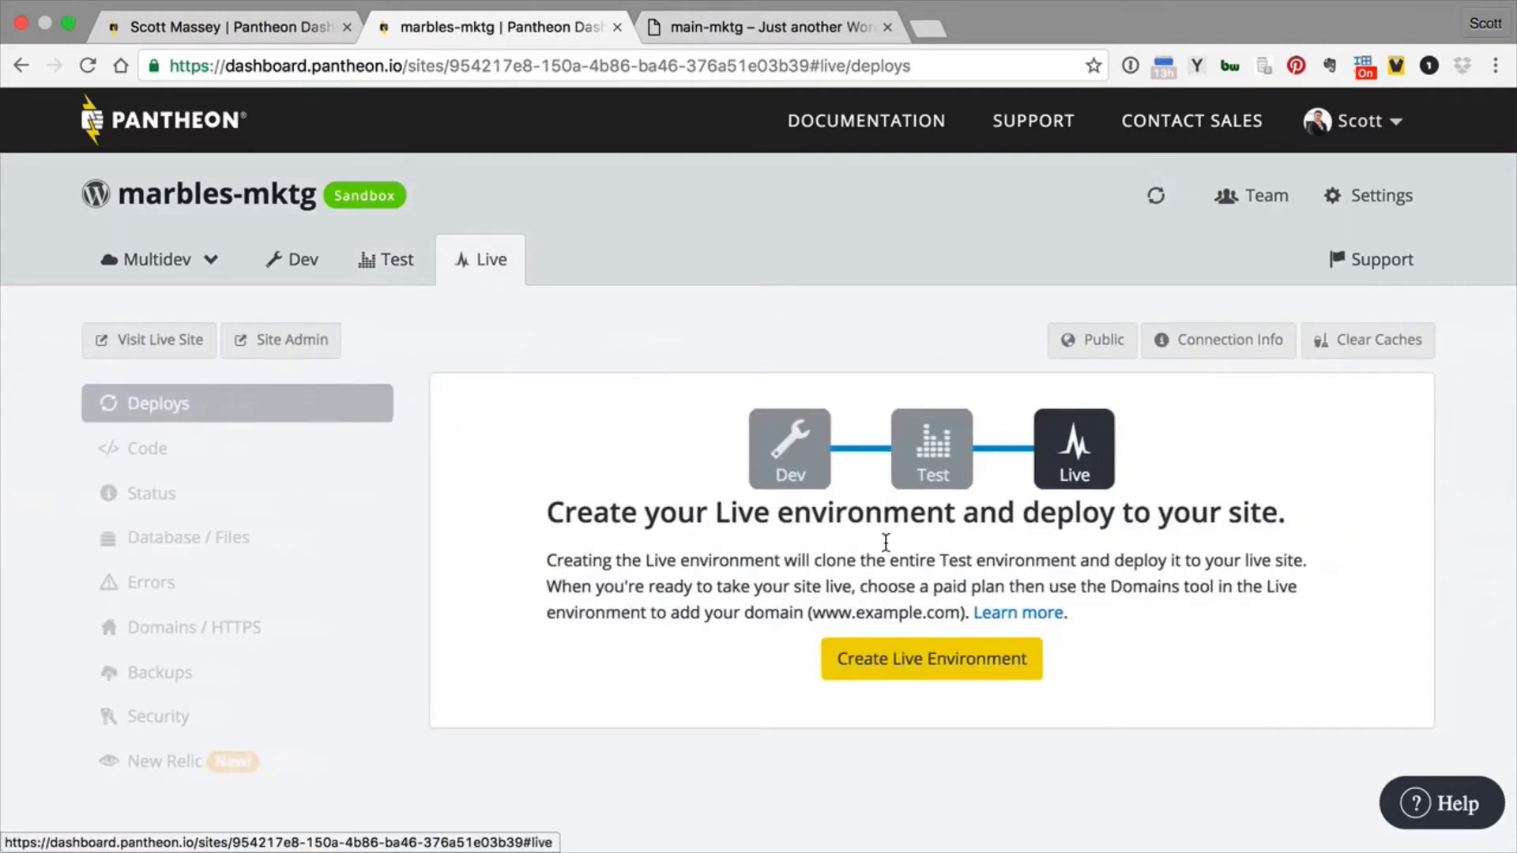
click(957, 659)
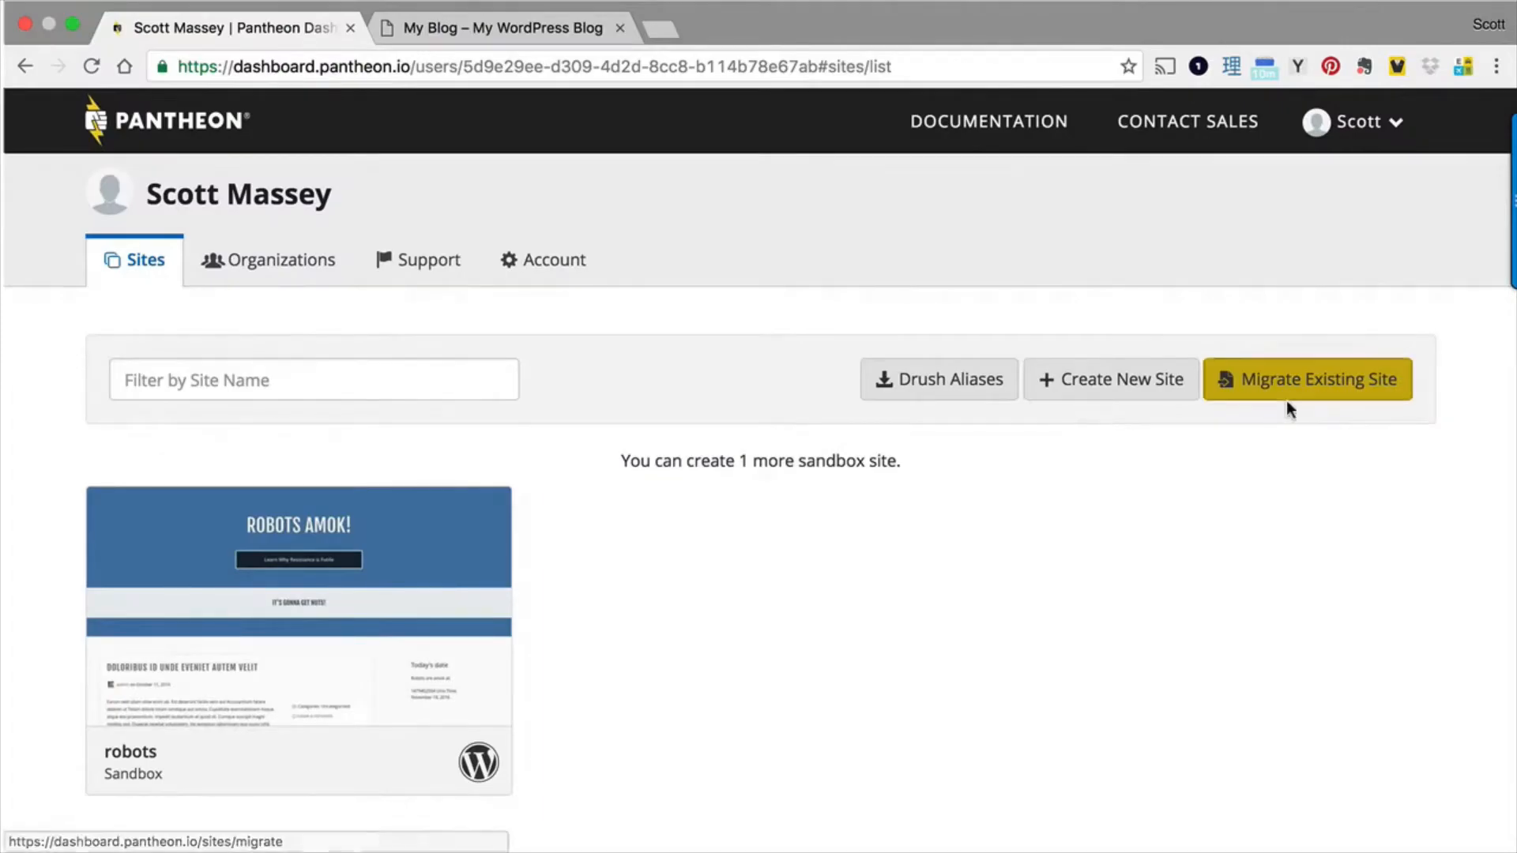
click(1271, 409)
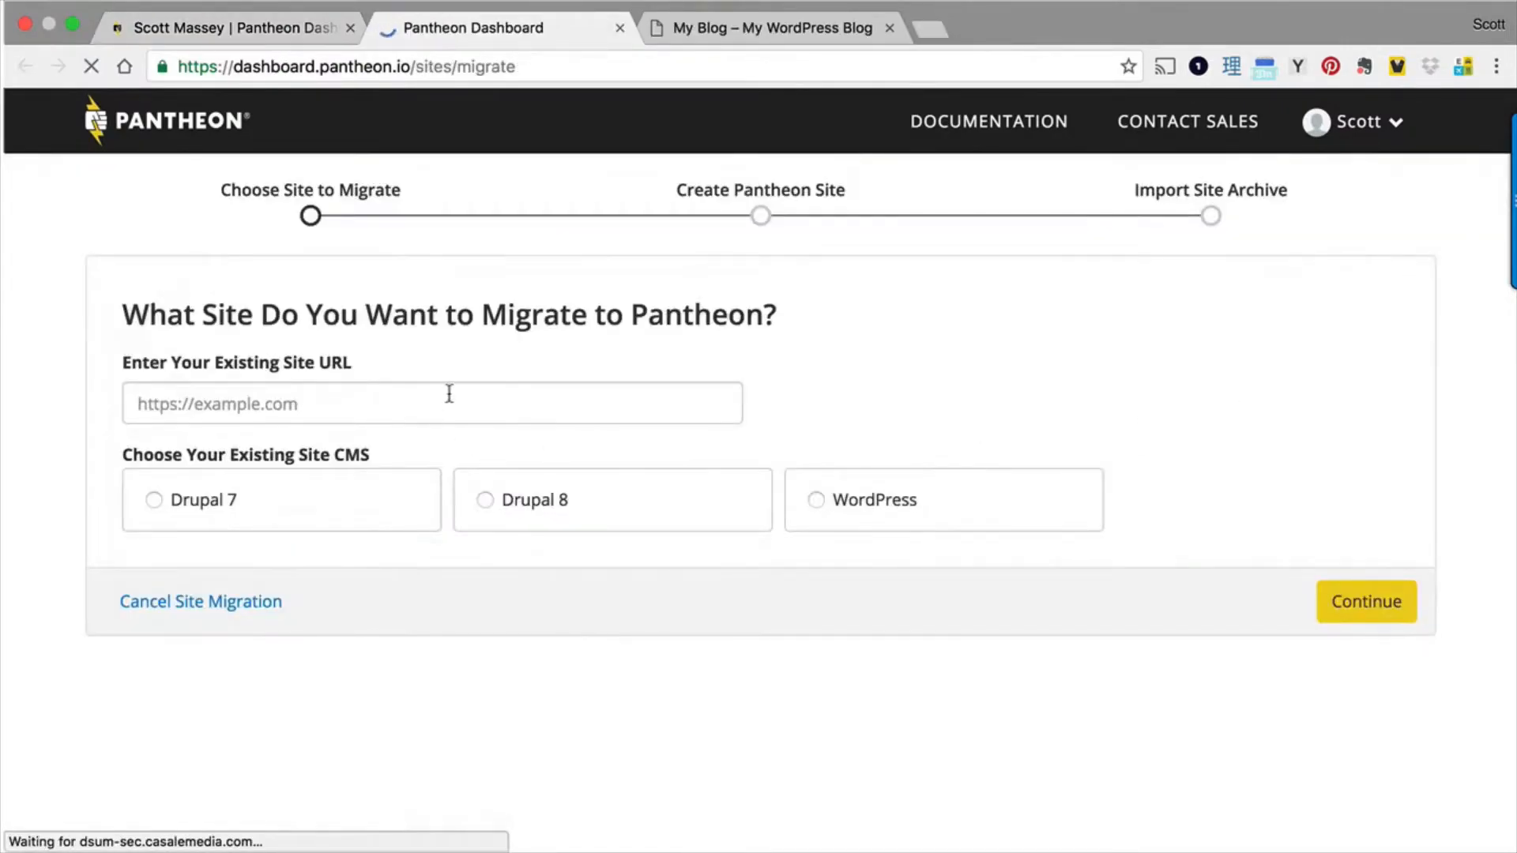
click(458, 407)
text(http://all-the-marbles.website/)
click(934, 519)
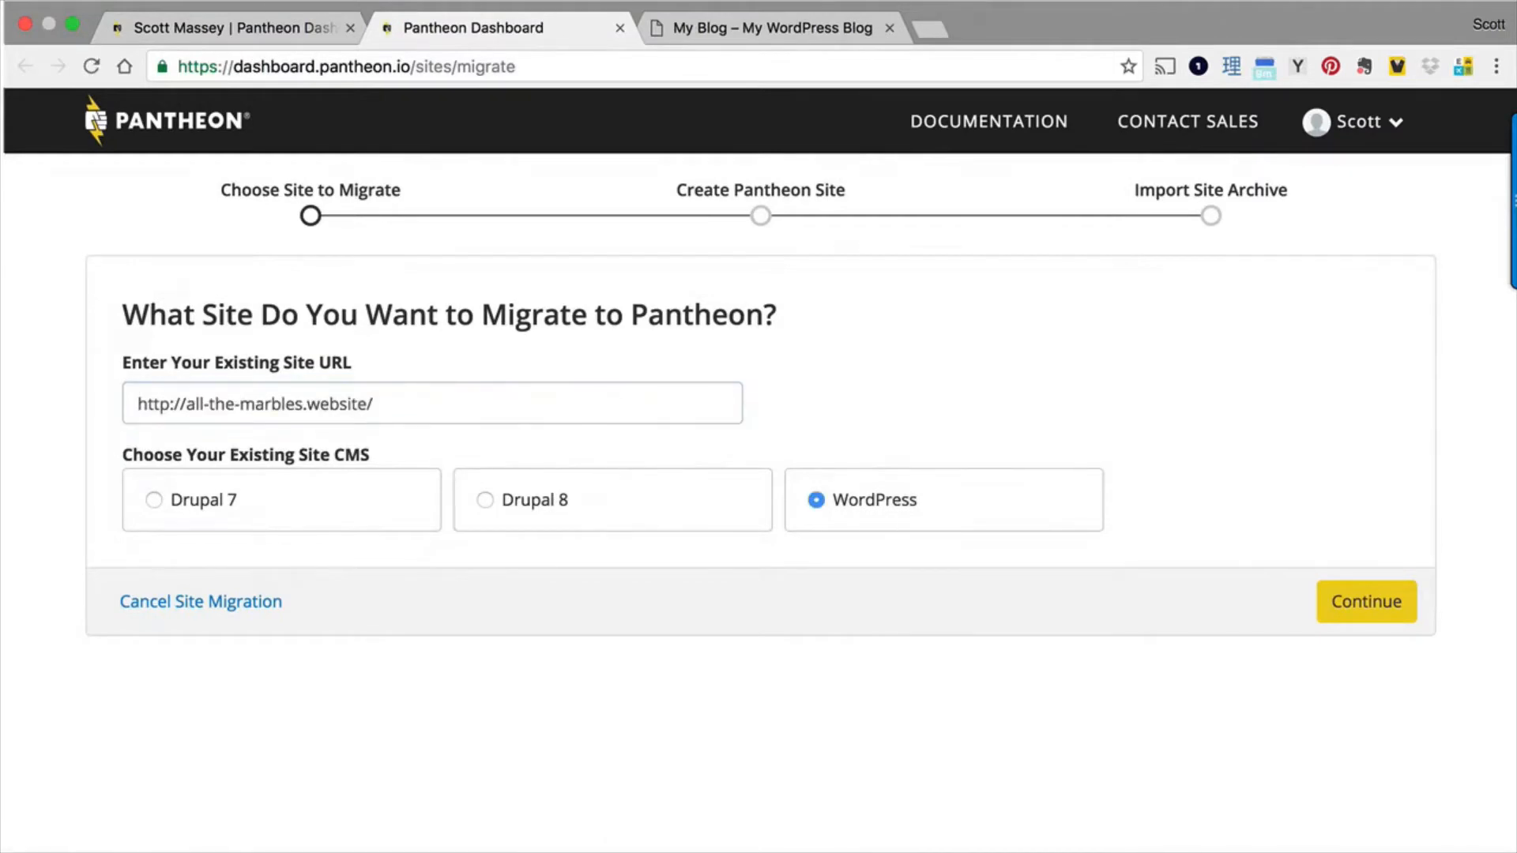
click(1365, 600)
- Create the destination site named migration-example and continue to the plugin installation and authentication stage
text(migration-example)
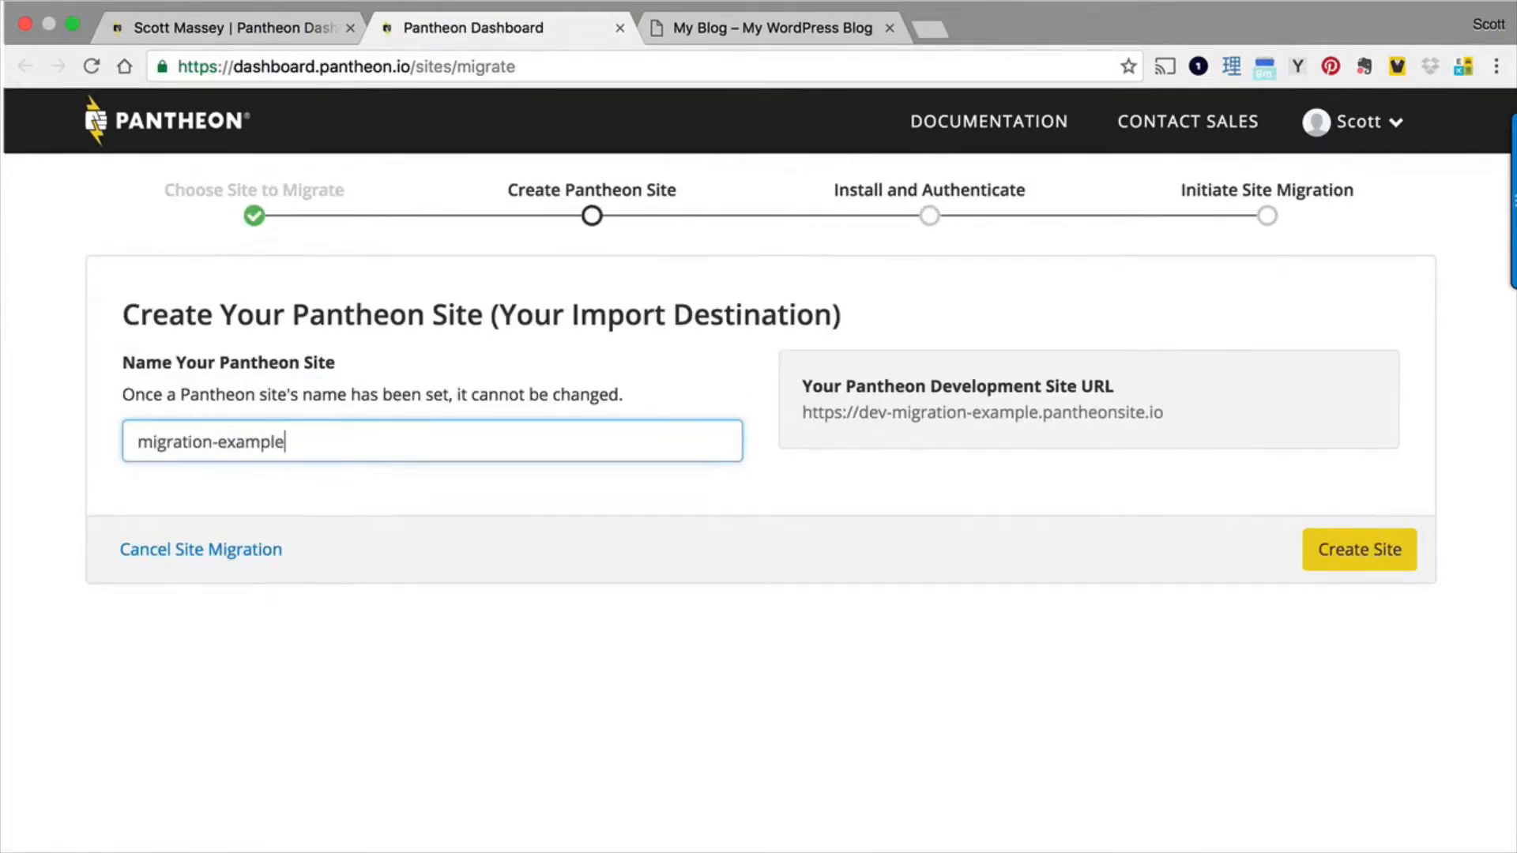
click(1337, 549)
click(1280, 571)
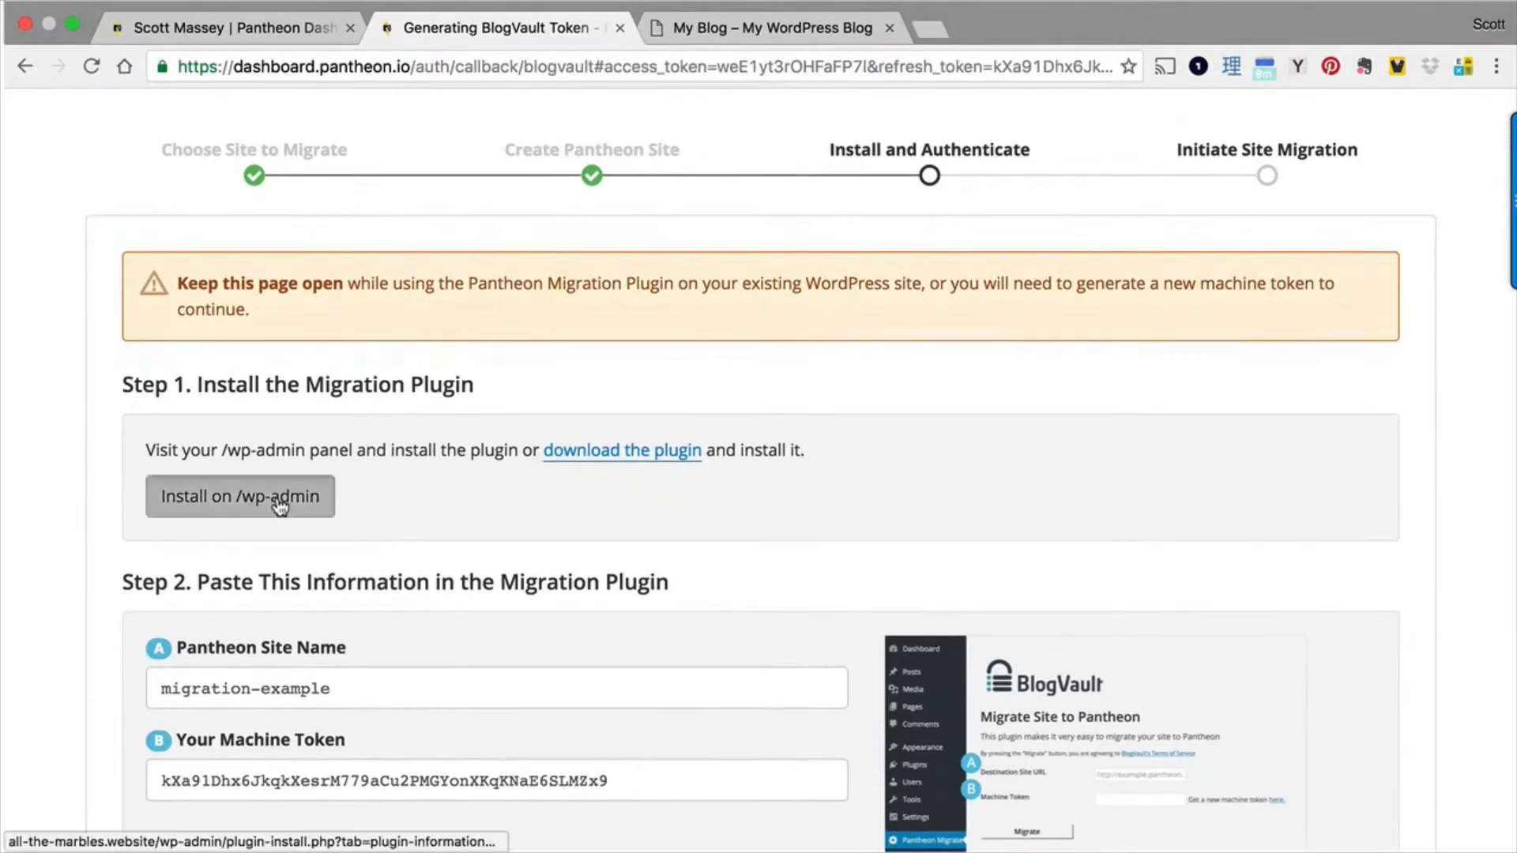
- Install the migration plugin on the existing WordPress site and enter migration-example as the Pantheon site name
click(288, 493)
click(289, 373)
click(556, 458)
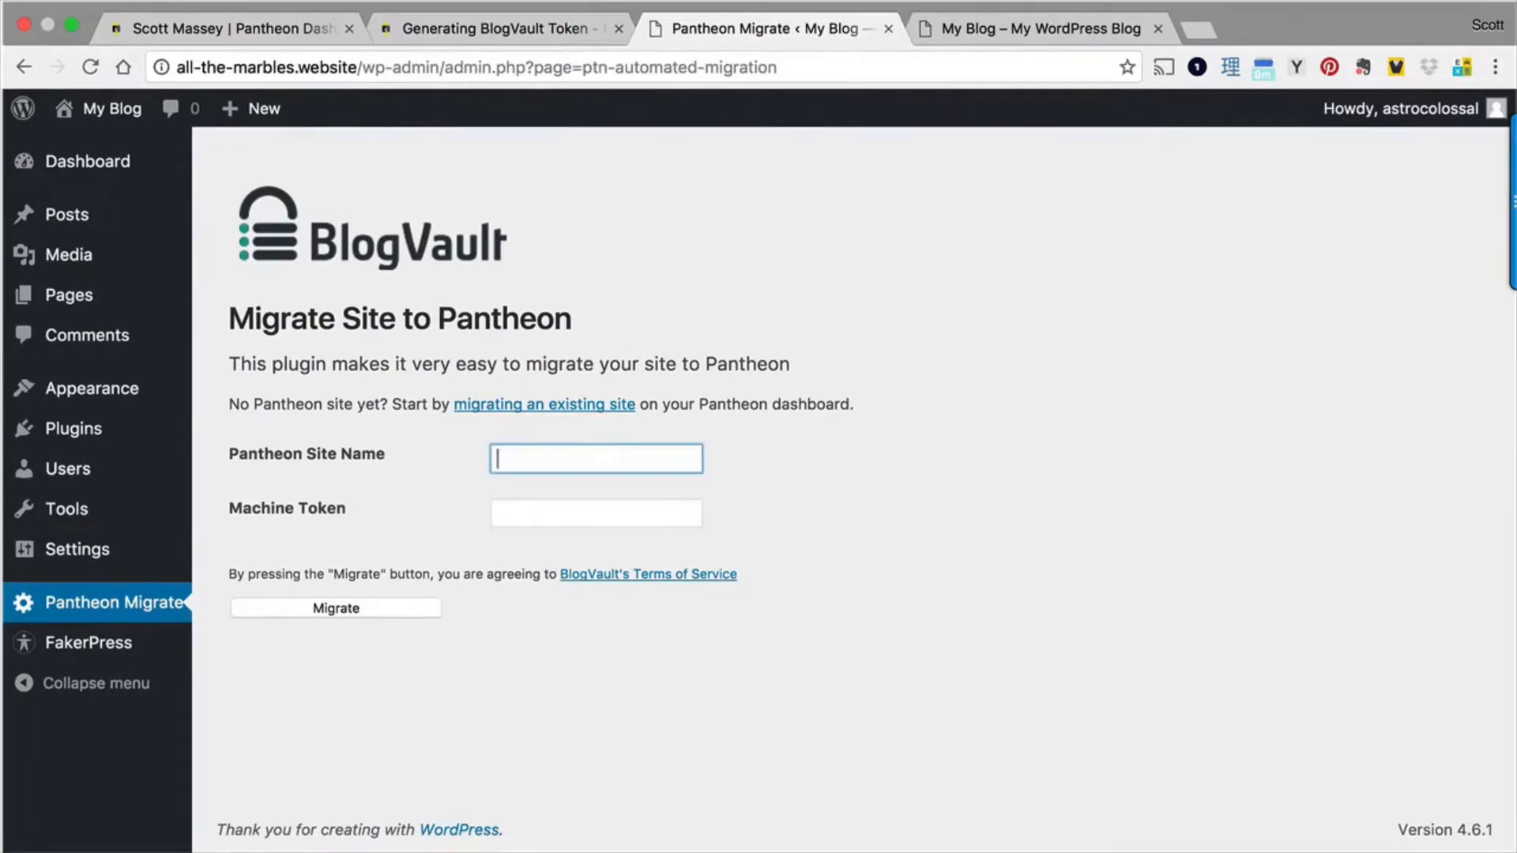
key(super+v)
- Copy the machine token from the Pantheon migration page into the plugin's Machine Token field and start the migration
click(545, 518)
click(498, 28)
click(391, 778)
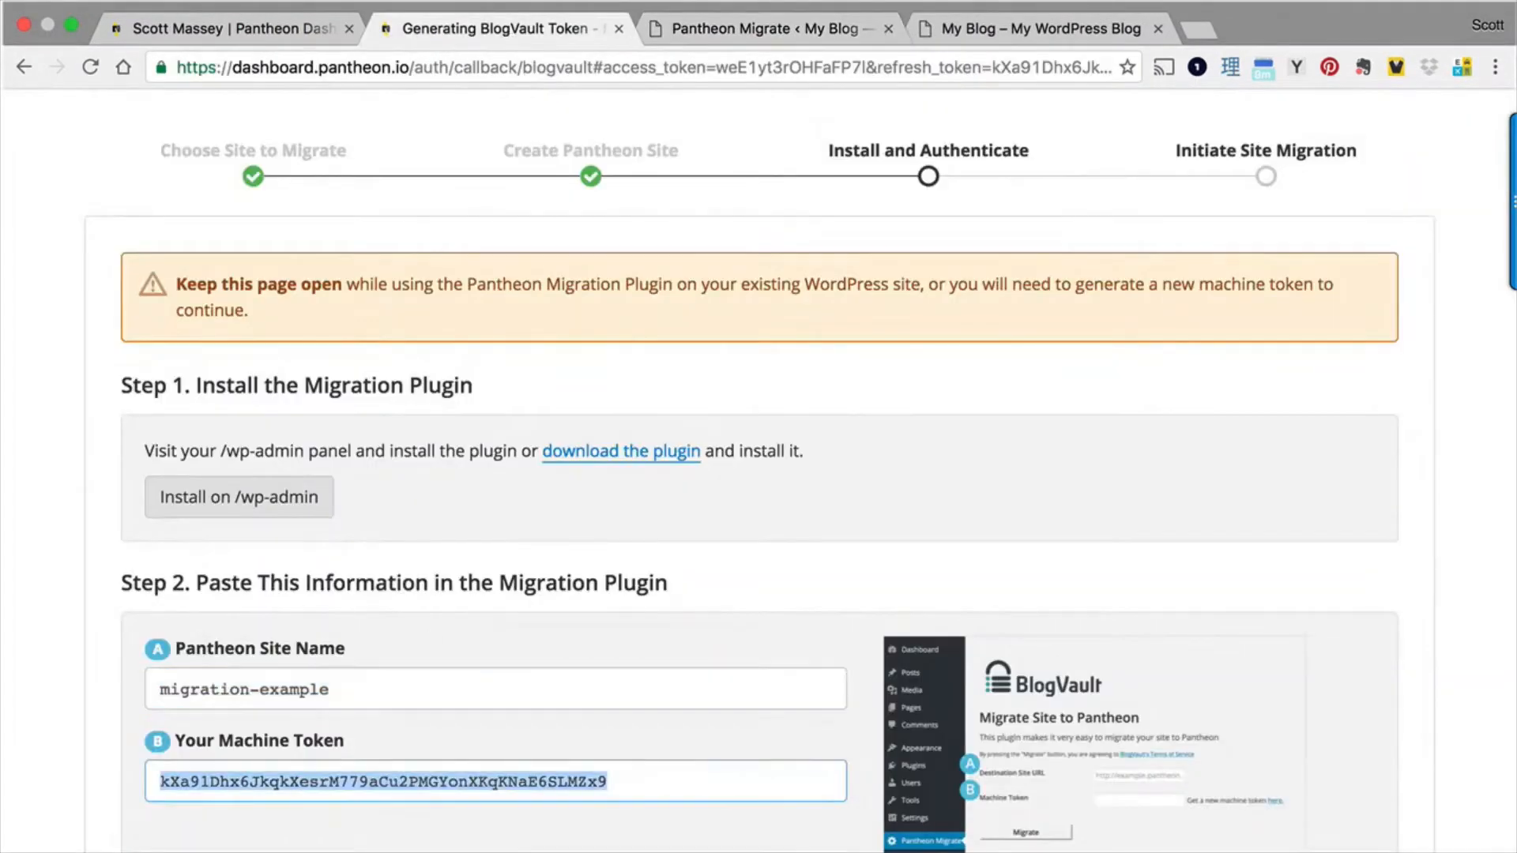
click(778, 34)
key(super+v)
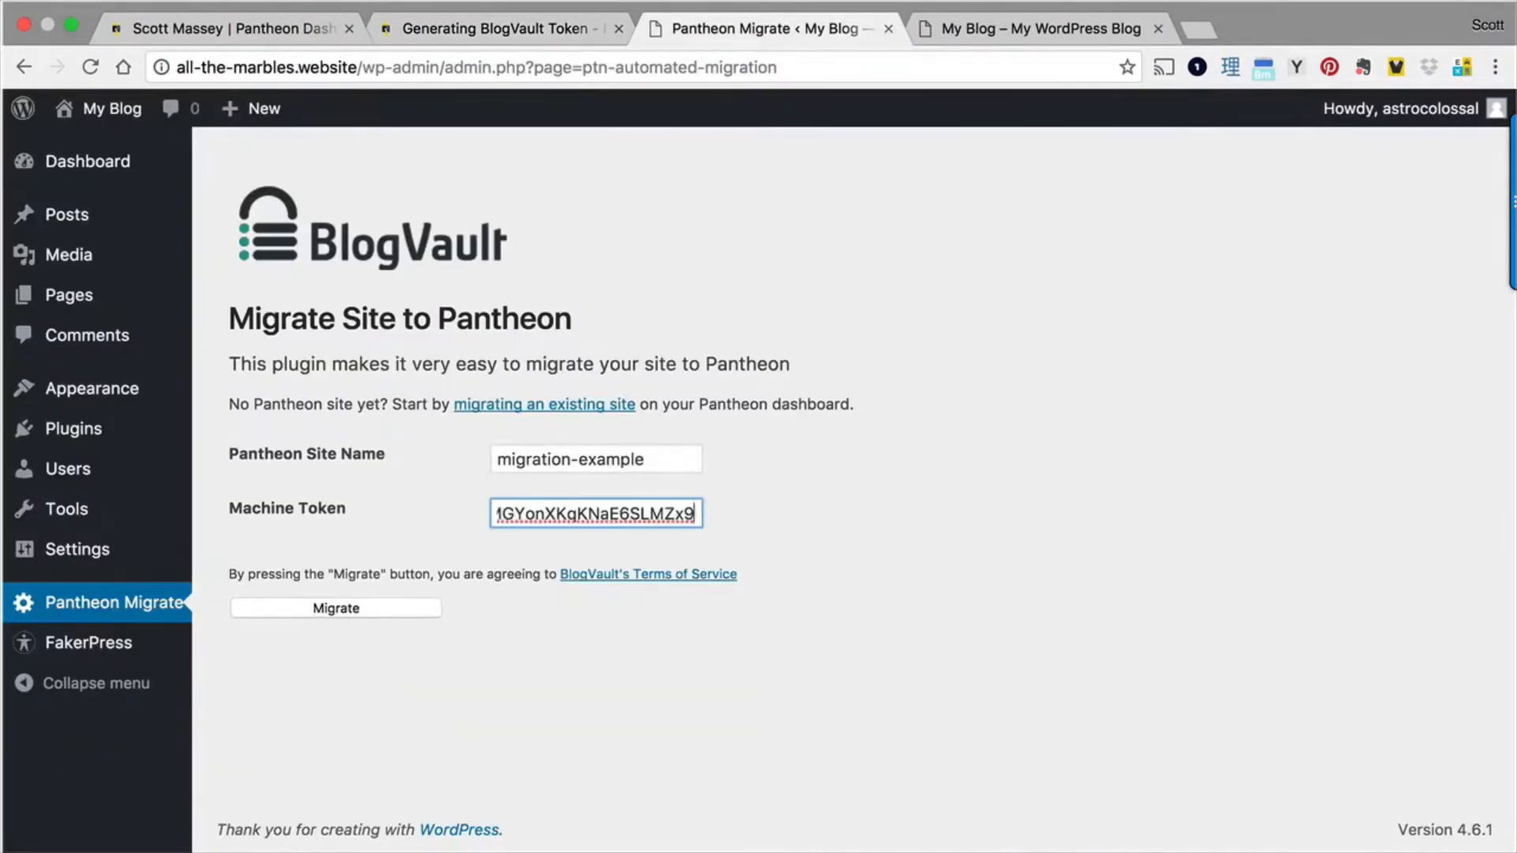
key(Return)
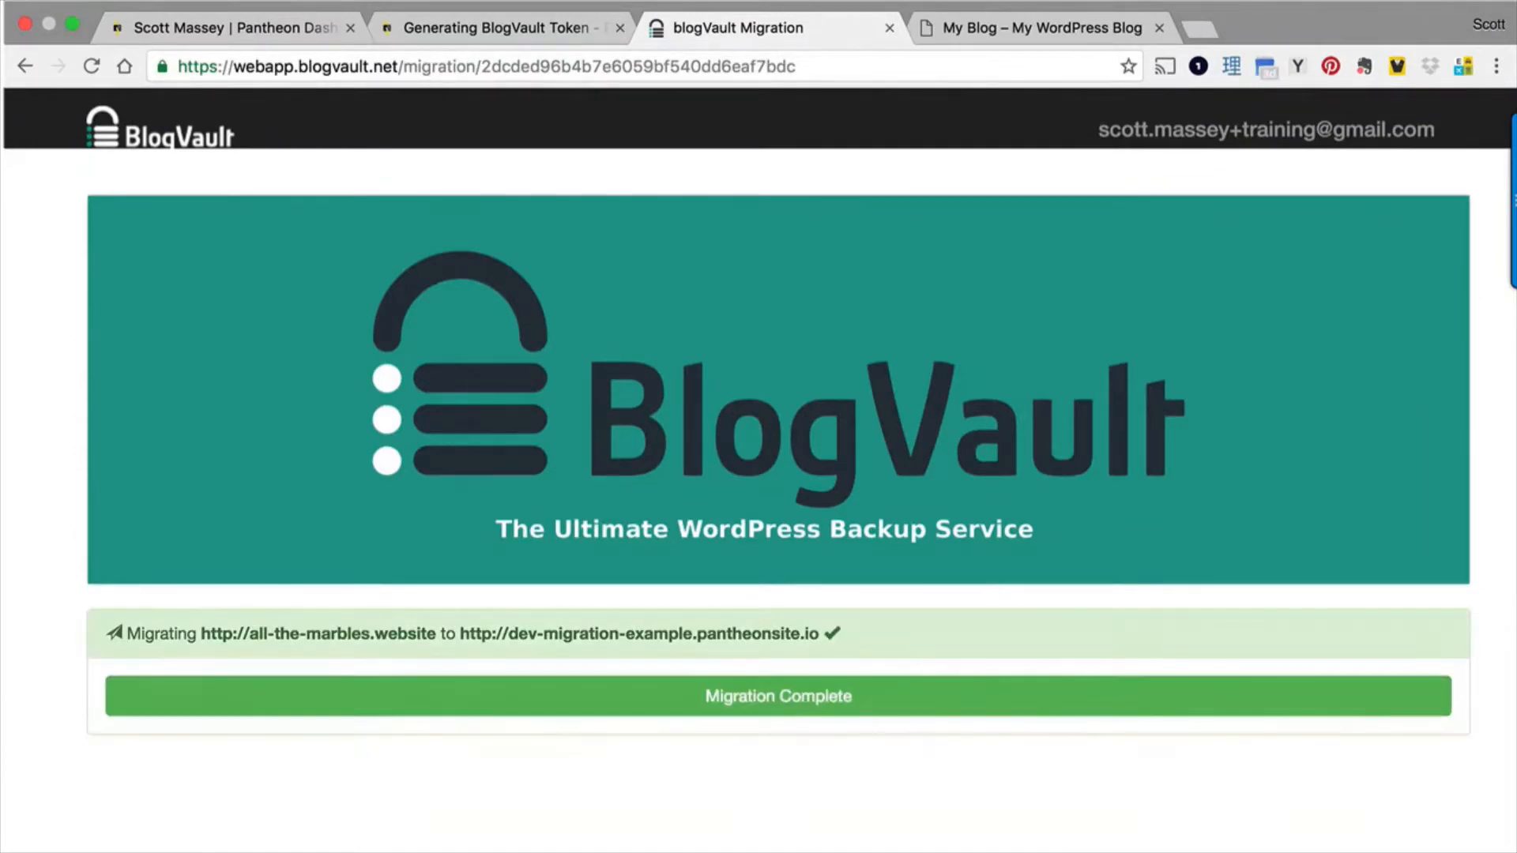
- Open the migrated site's Pantheon dashboard and visit its development site
click(813, 699)
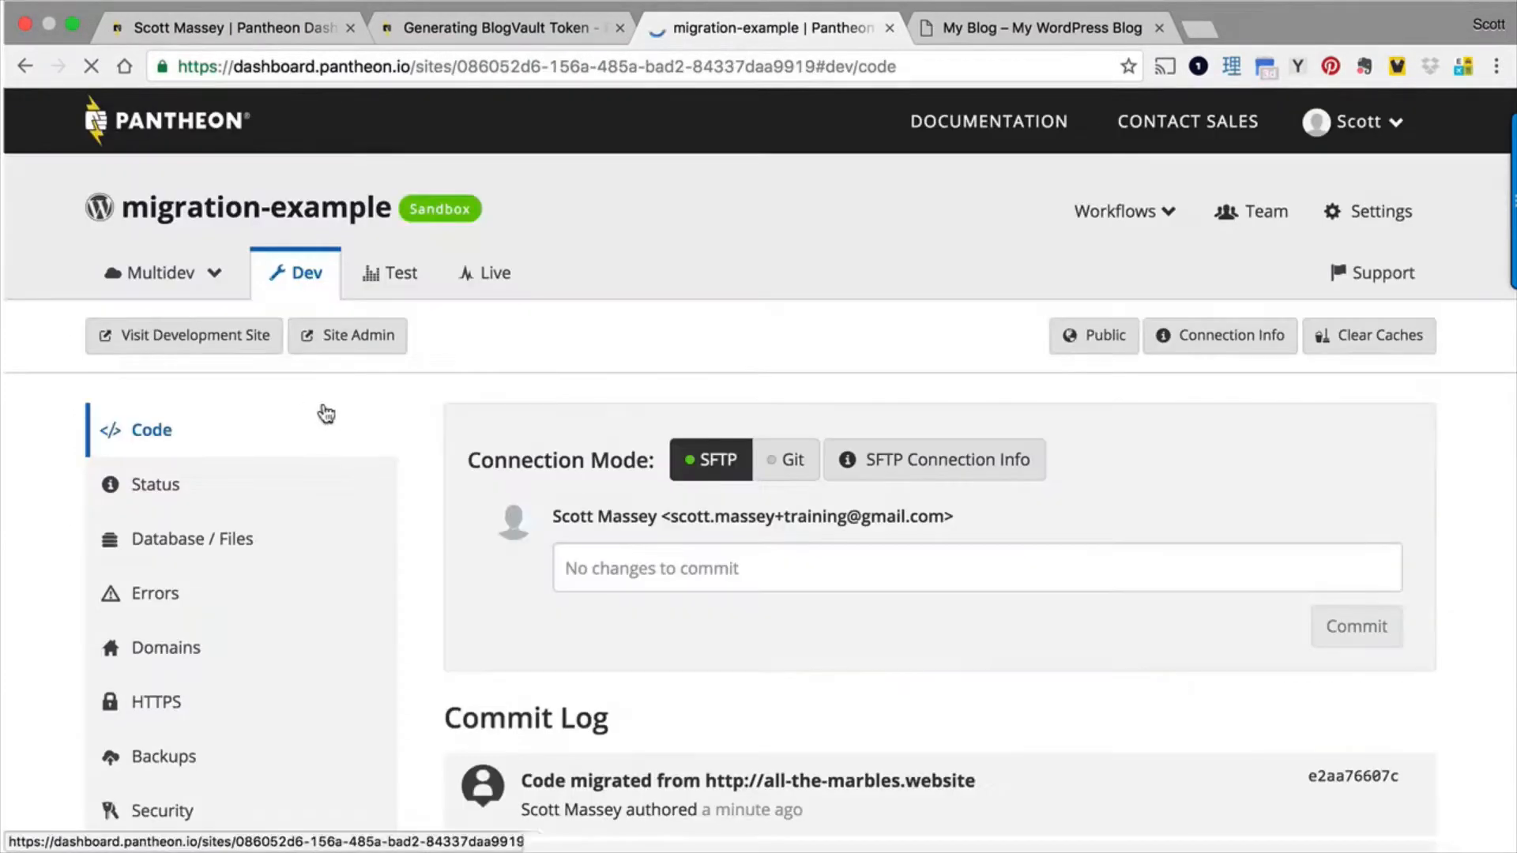
click(229, 339)
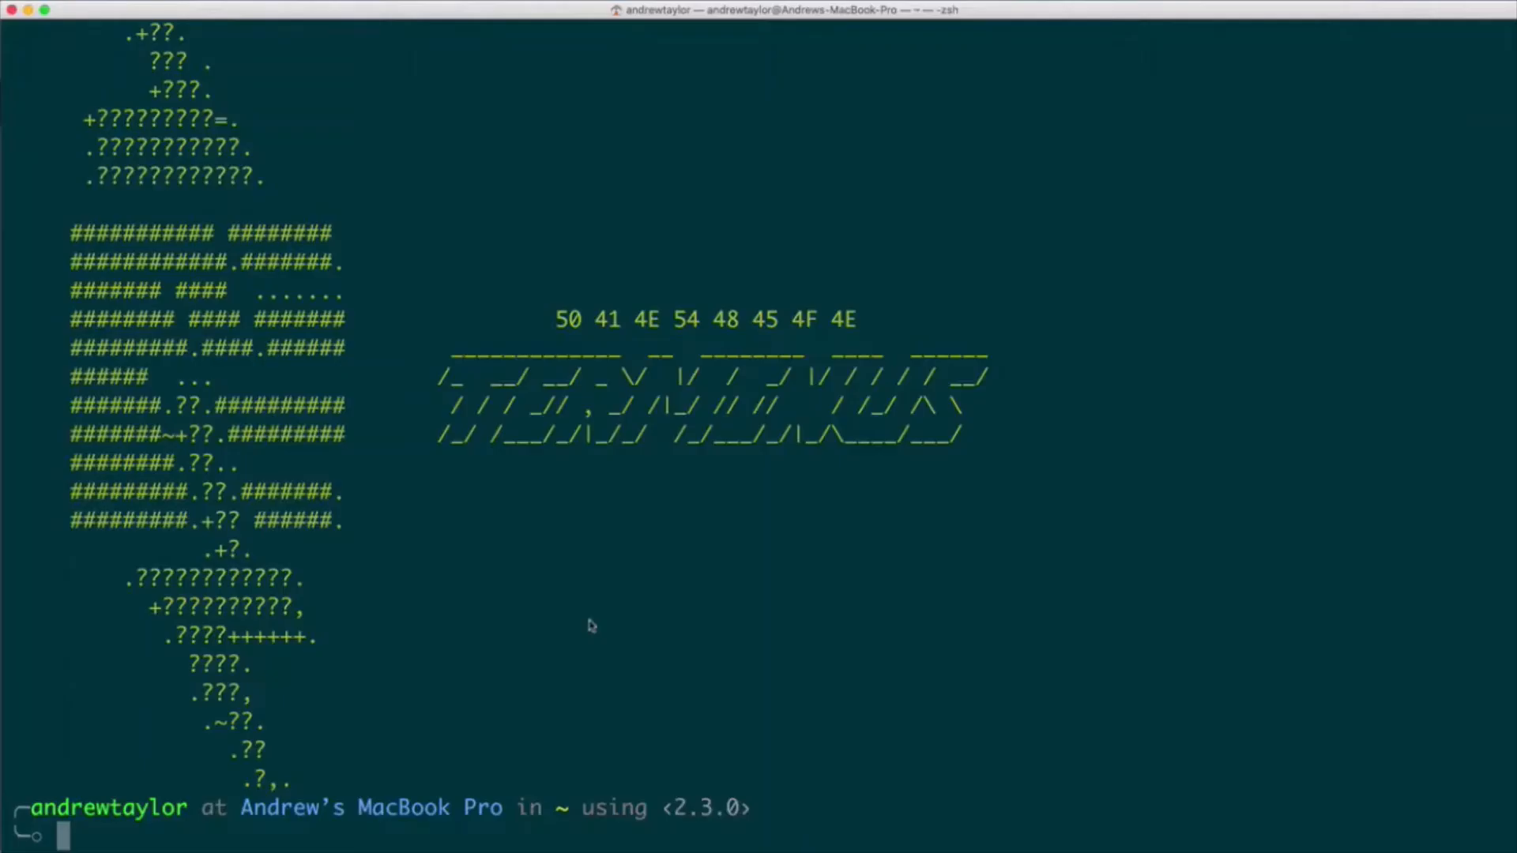
- In the terminal, run terminus sites create --name=My-Cool-Terminus-Site
text(termi)
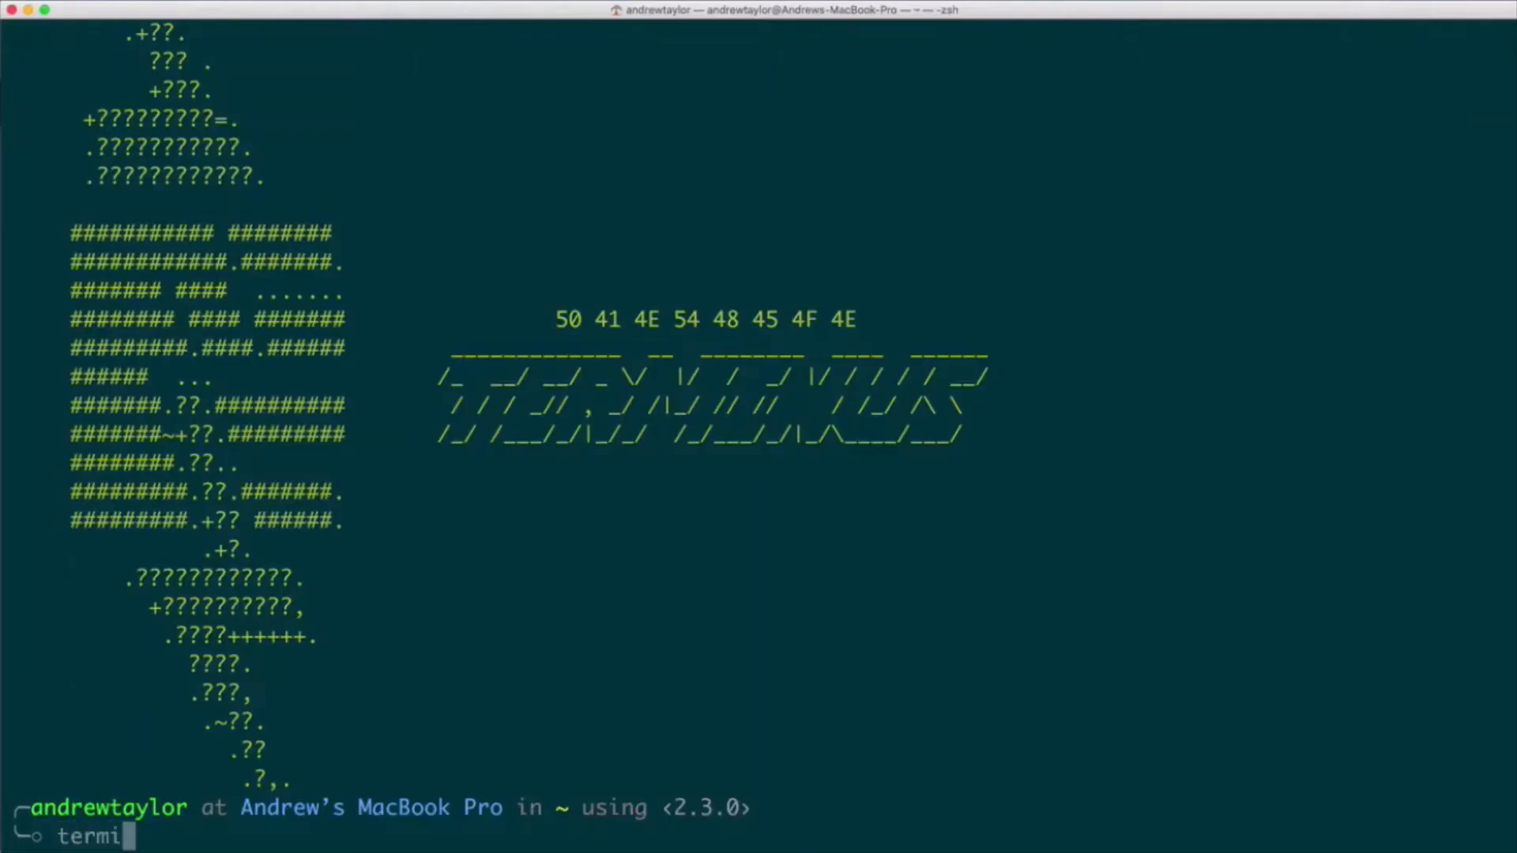
text(nus site)
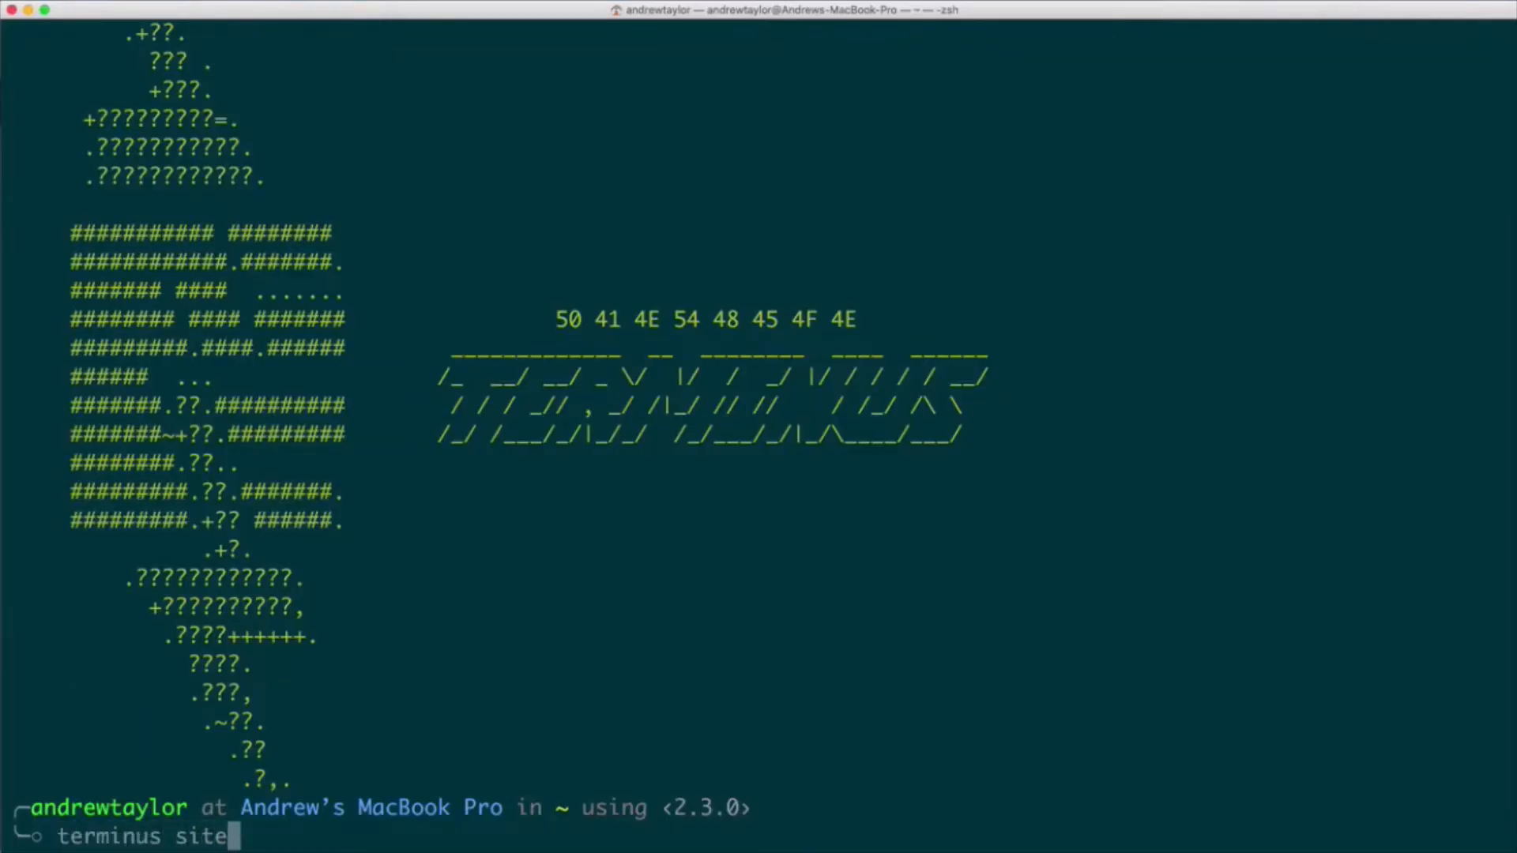
text(s create --)
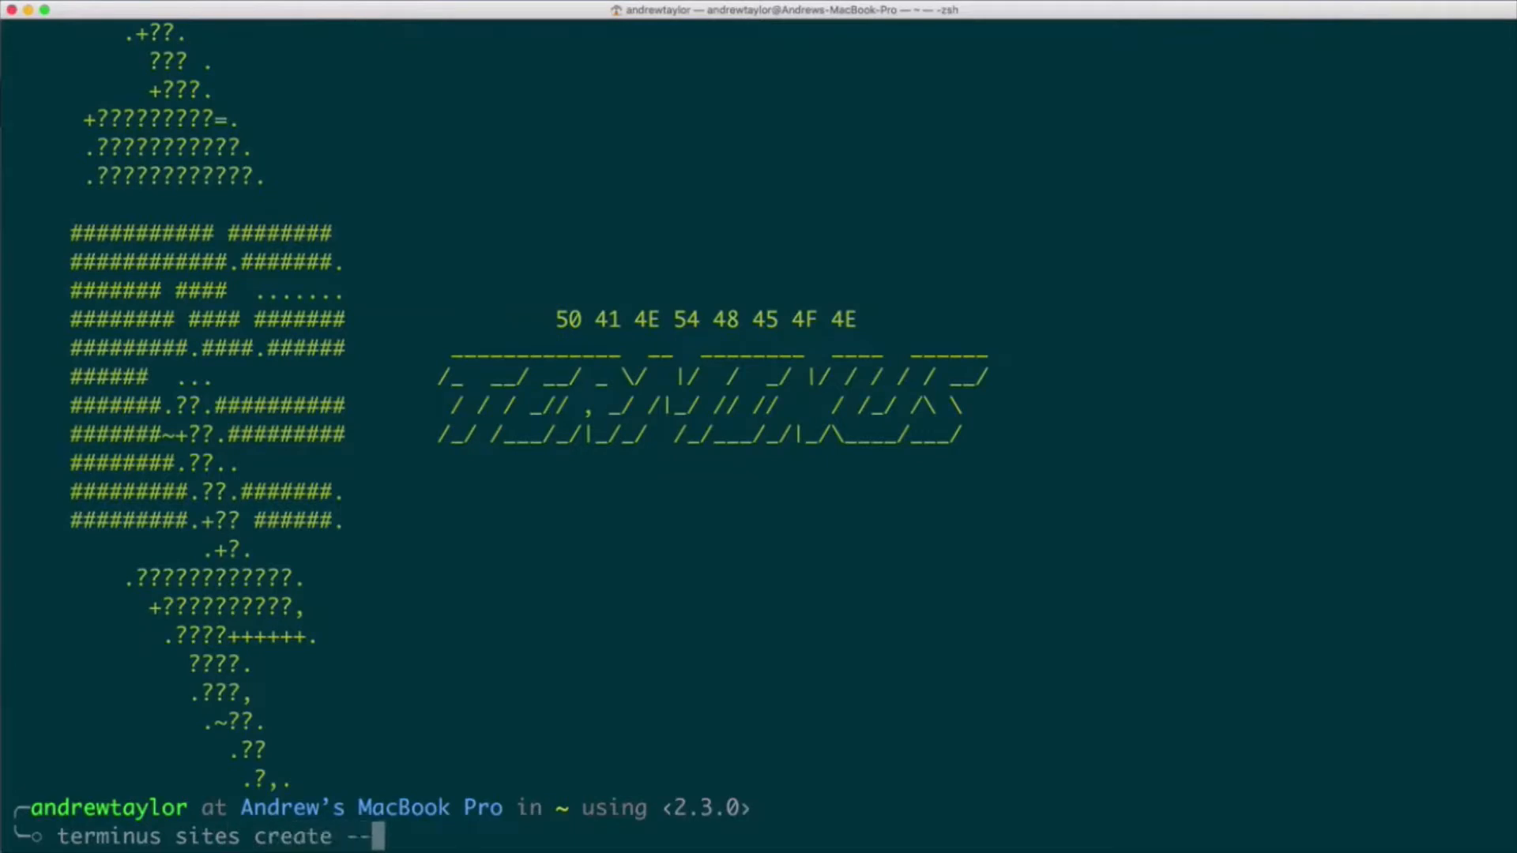
text(name=My-Cool-Terminus-Site)
key(Return)
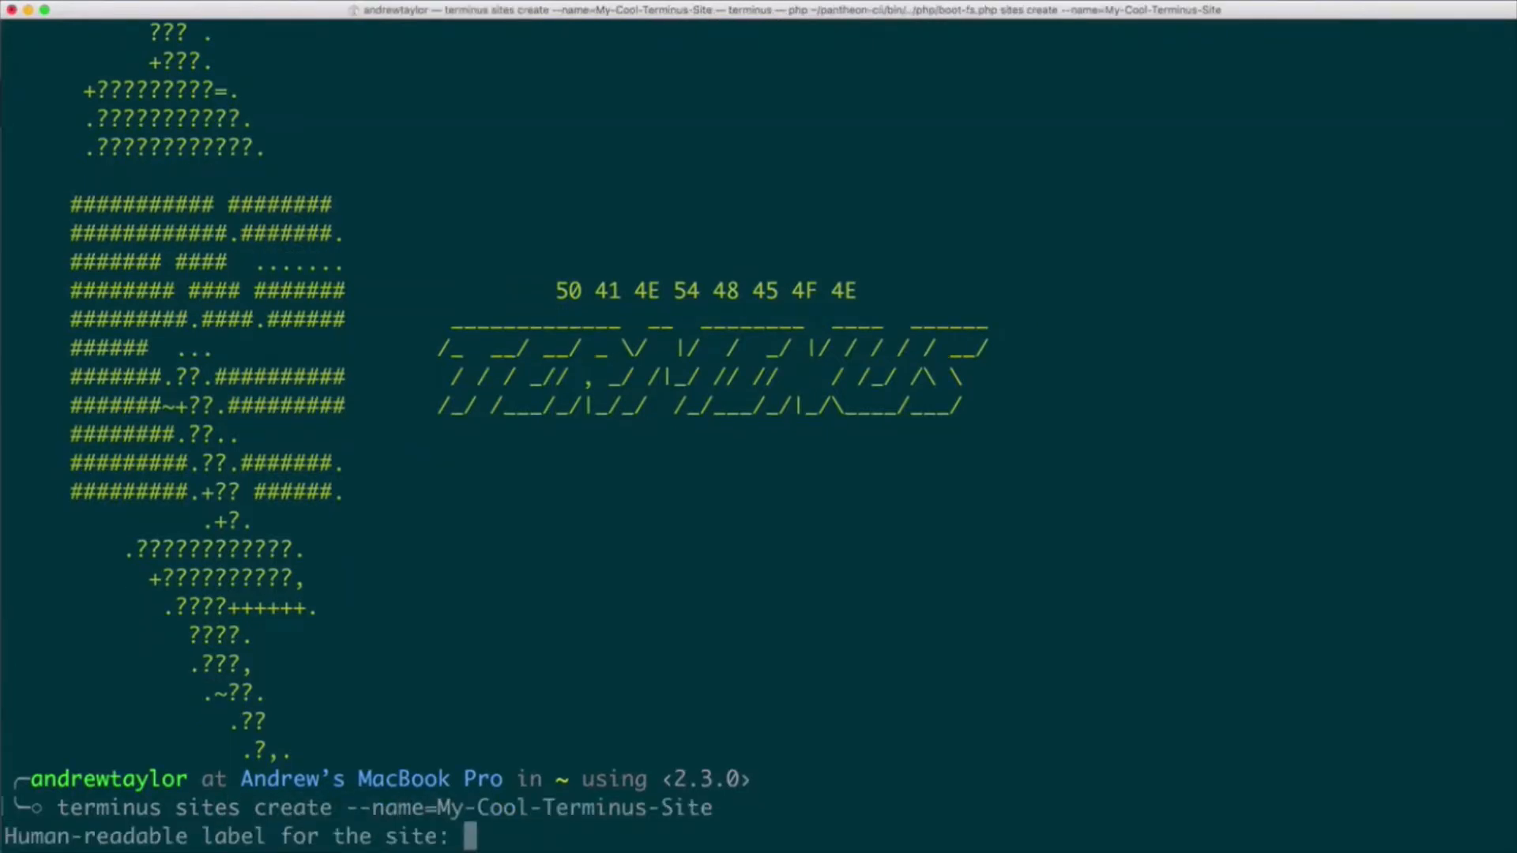
- Label the new site My Cool Terminus Site and choose upstream option 1 to create it
text(My Cool)
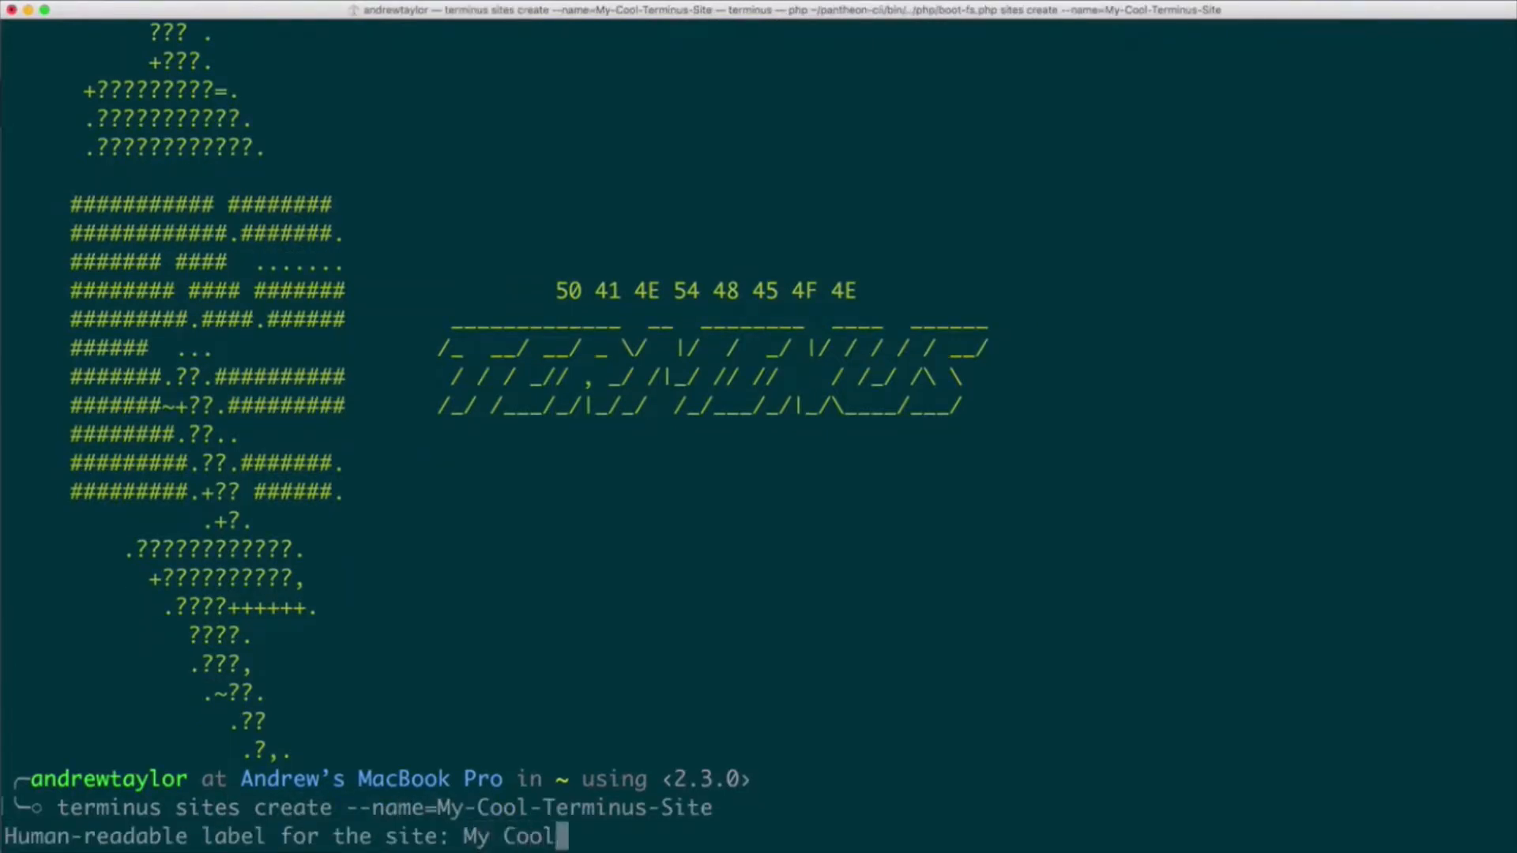
text( Terminu)
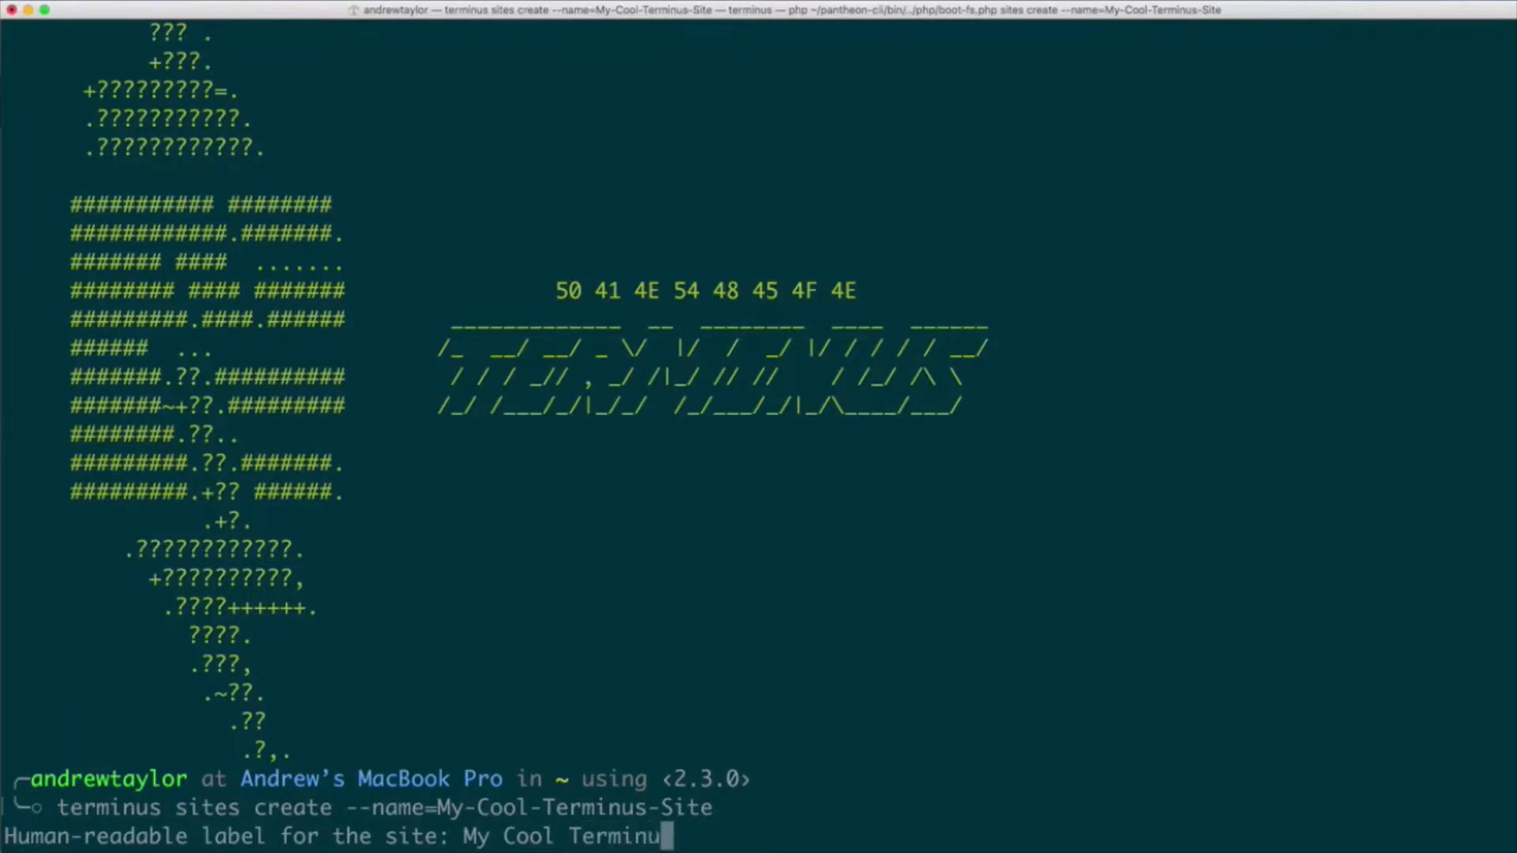
text(s Site)
key(Return)
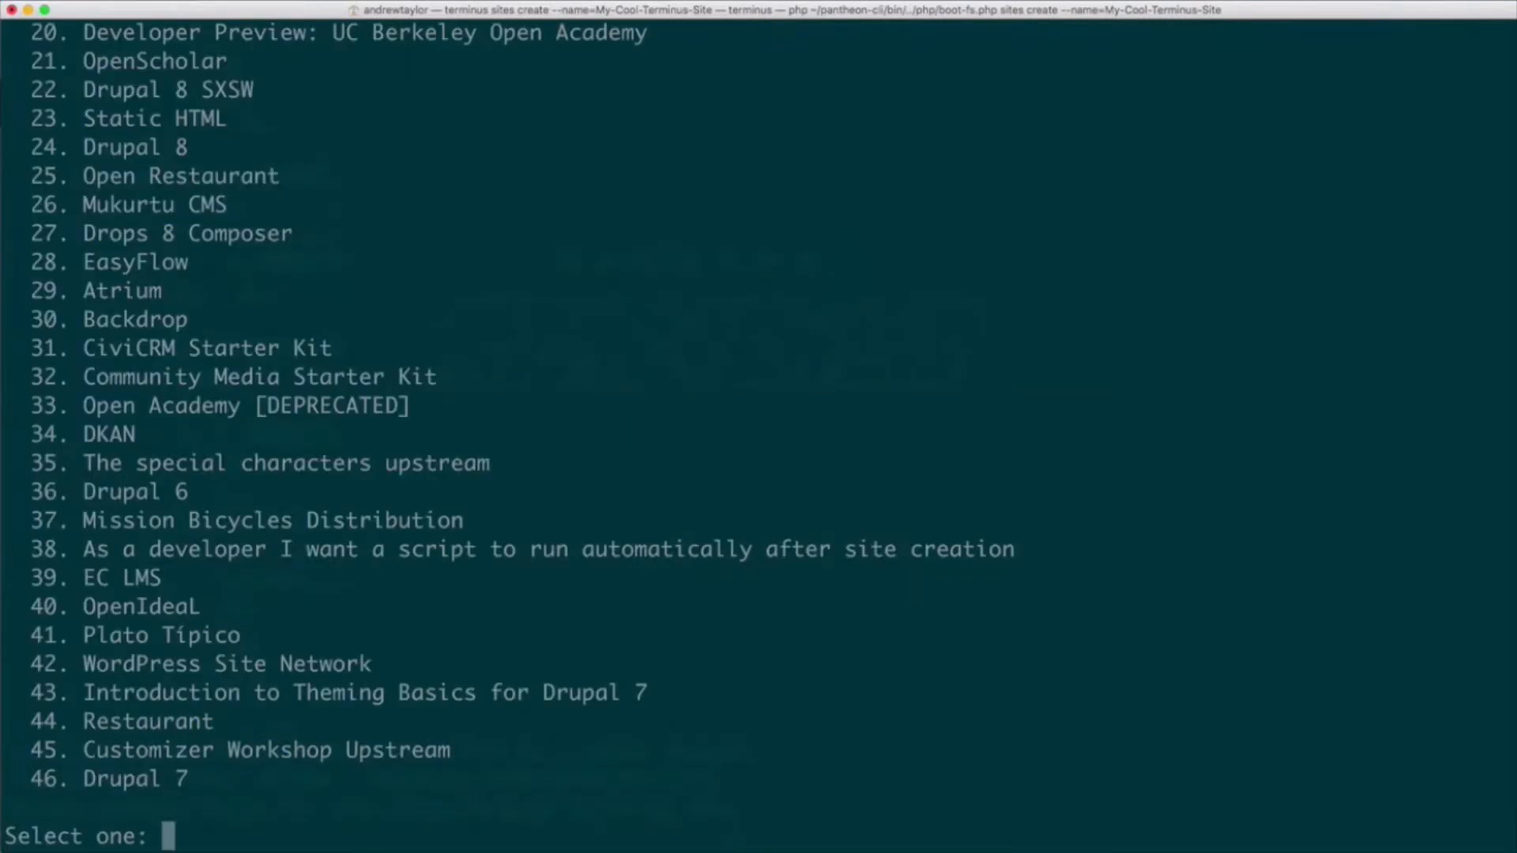
text(1)
key(Return)
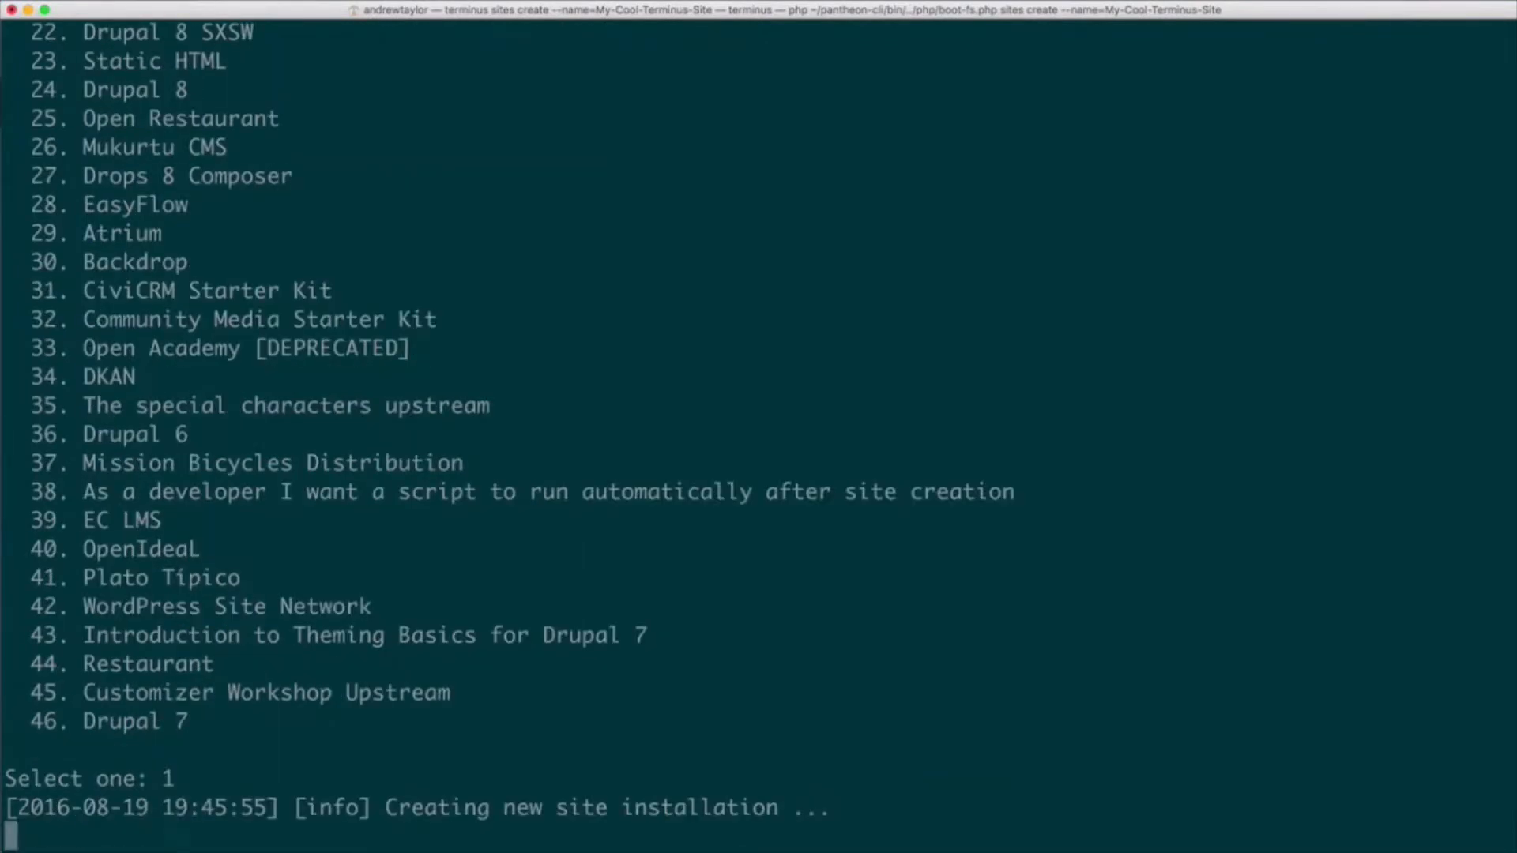
- Update all plugins in the Dev environment by running terminus wp 'plugin update --all' --env=dev
text(terminus wp ')
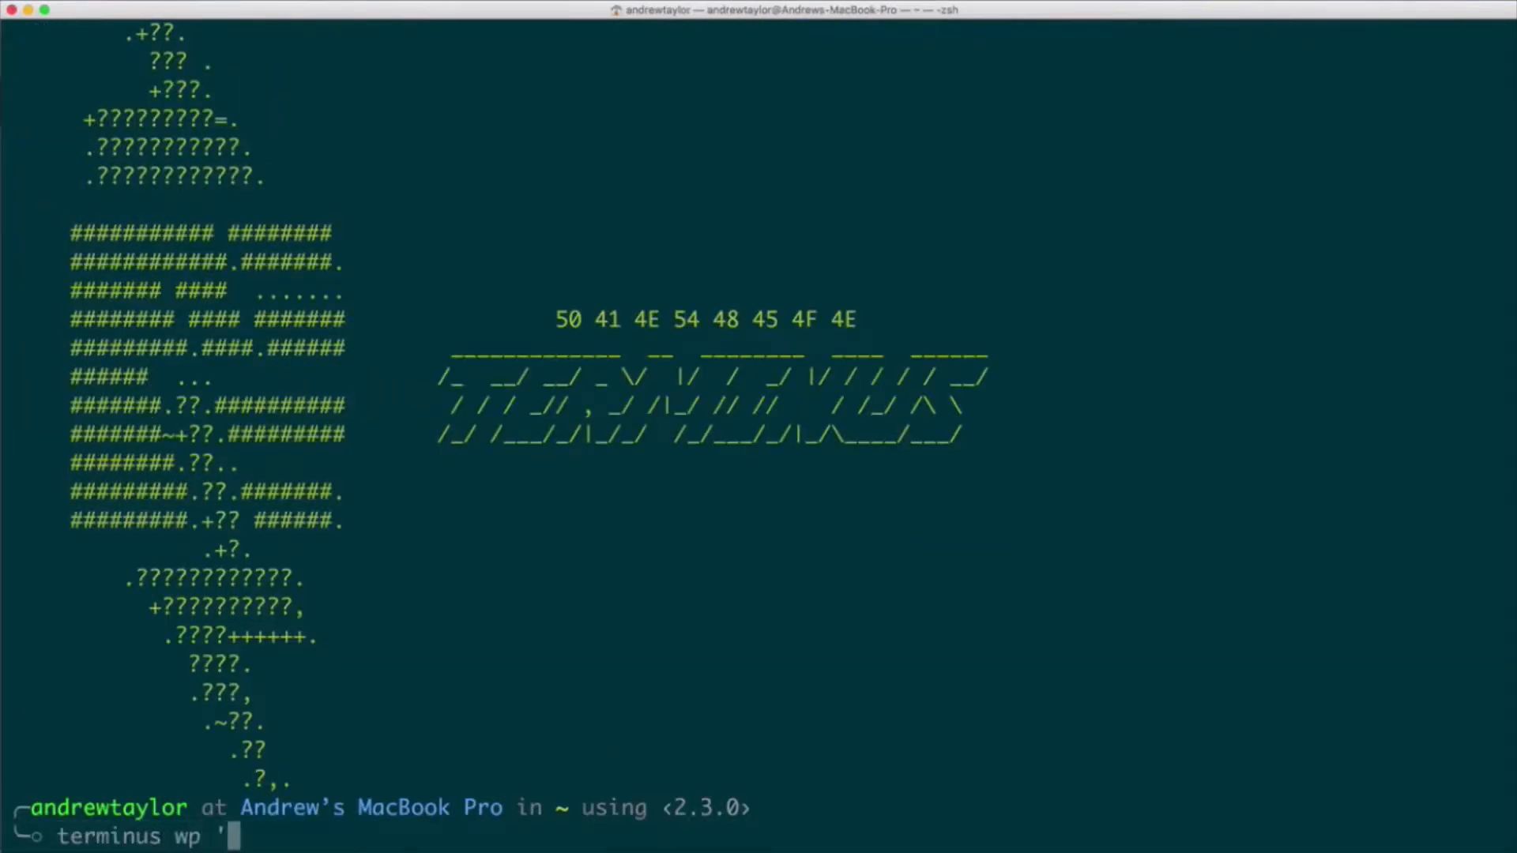
text(plugin update -)
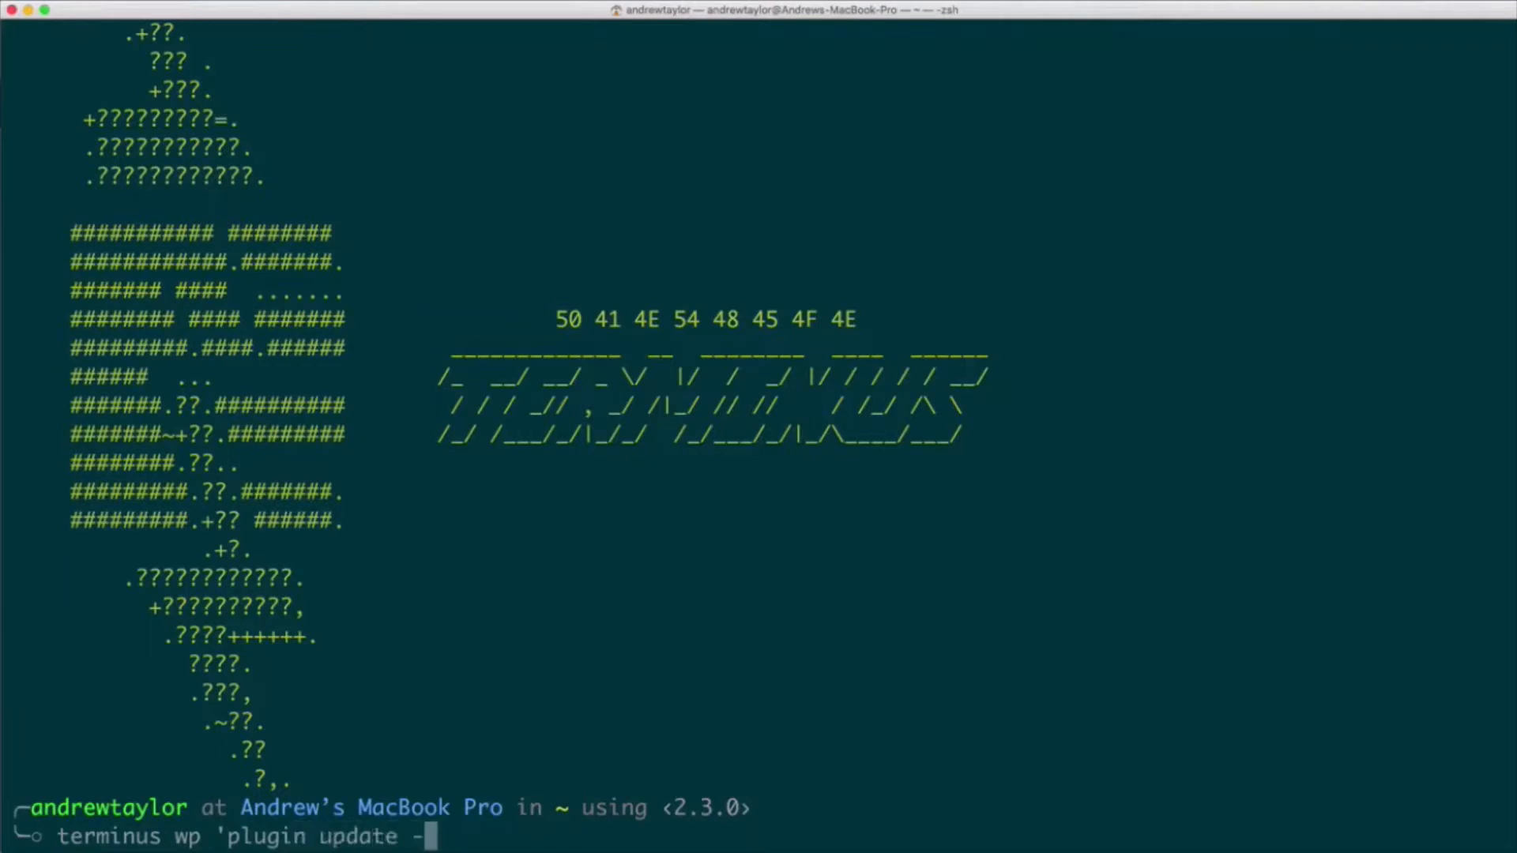
text(-all' --env=dev)
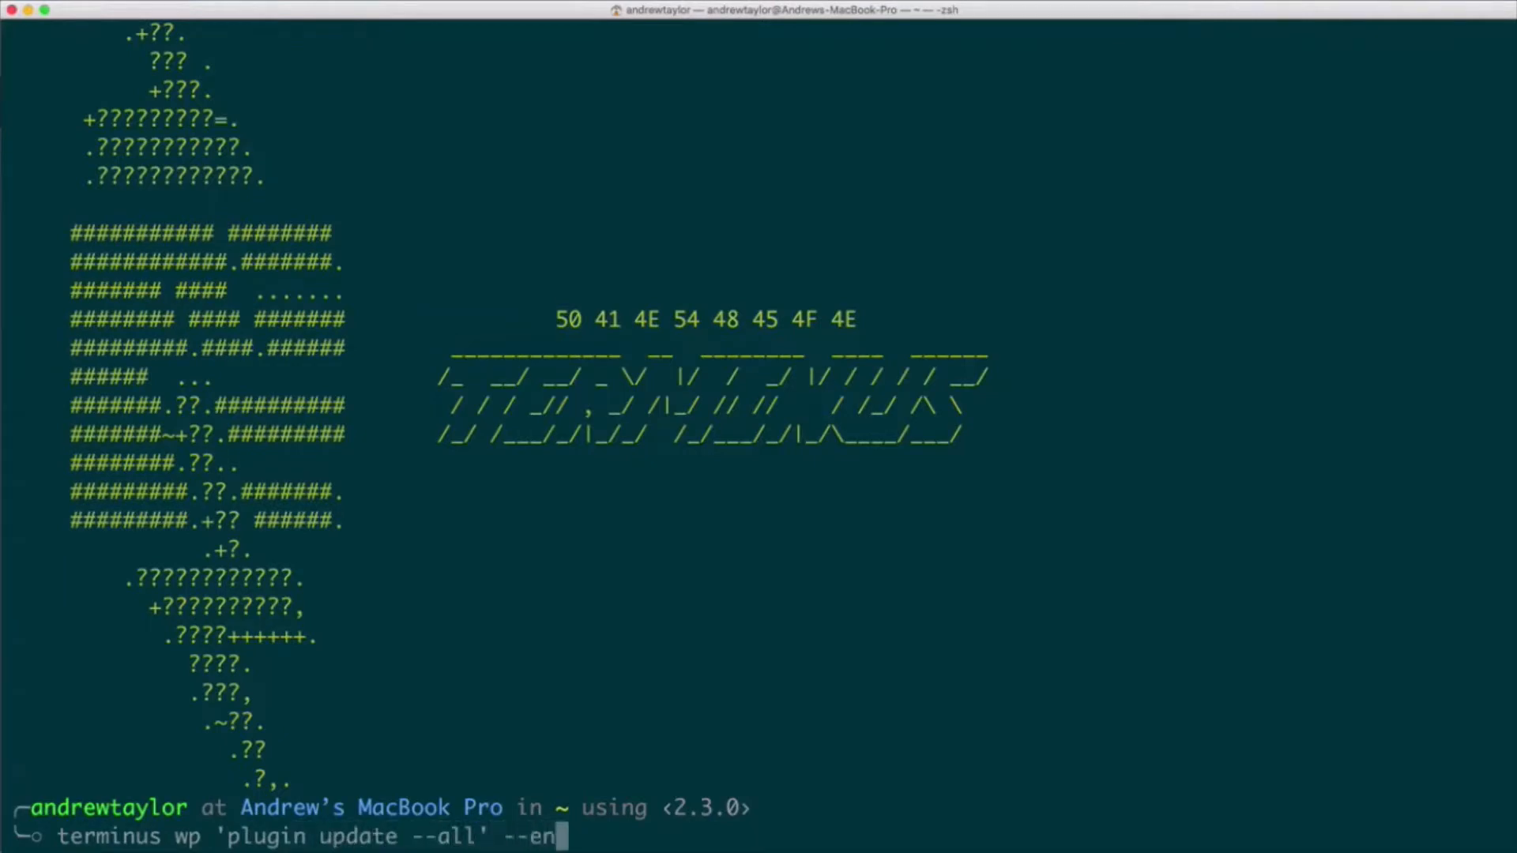
key(Return)
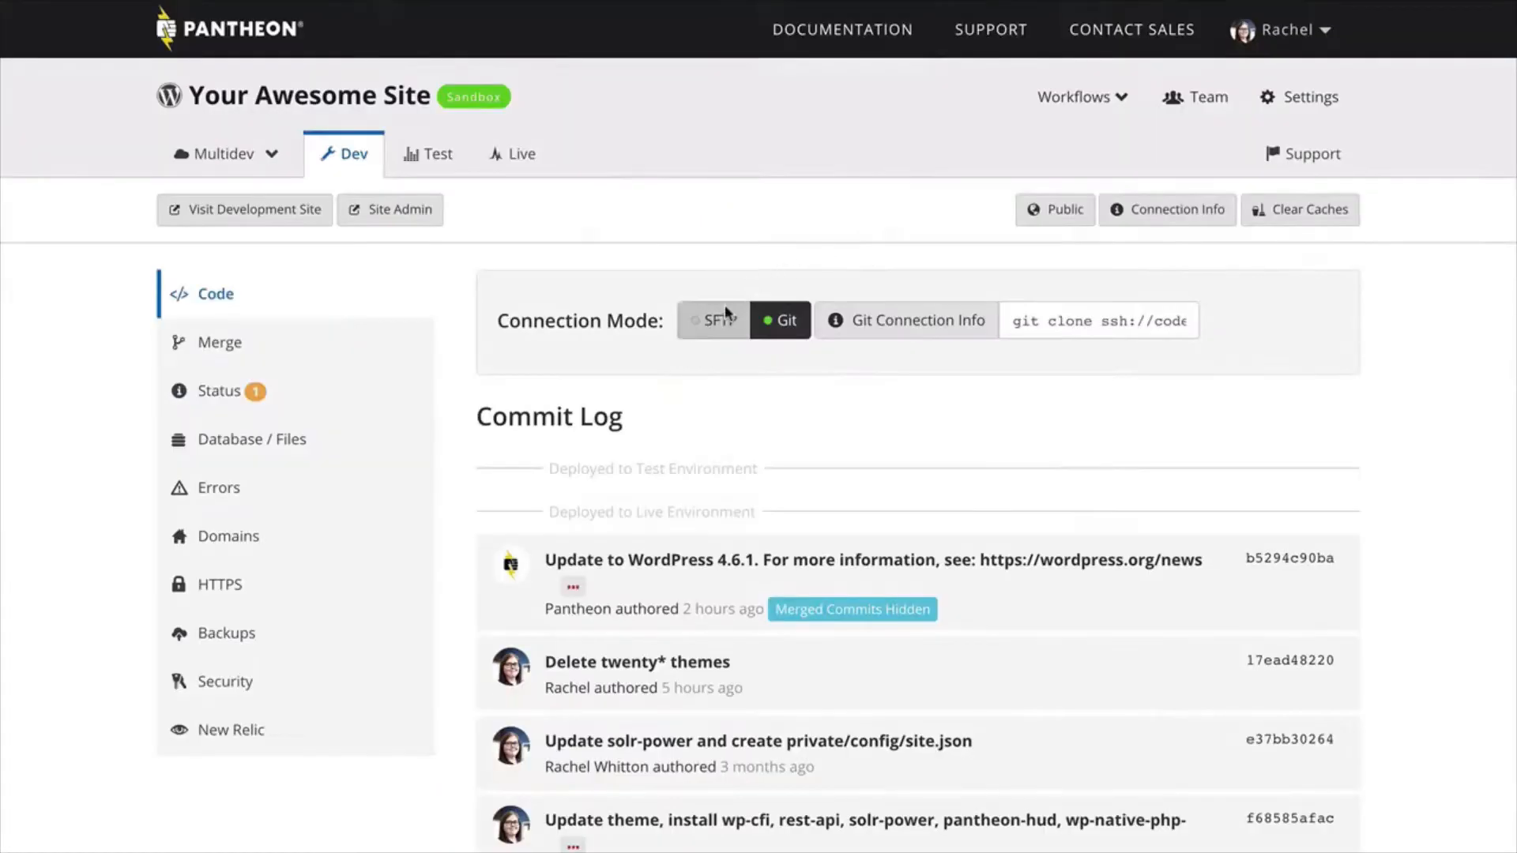
- In the Pantheon dashboard, set the Dev connection mode to SFTP and update all outdated plugins through the WordPress site admin
click(722, 316)
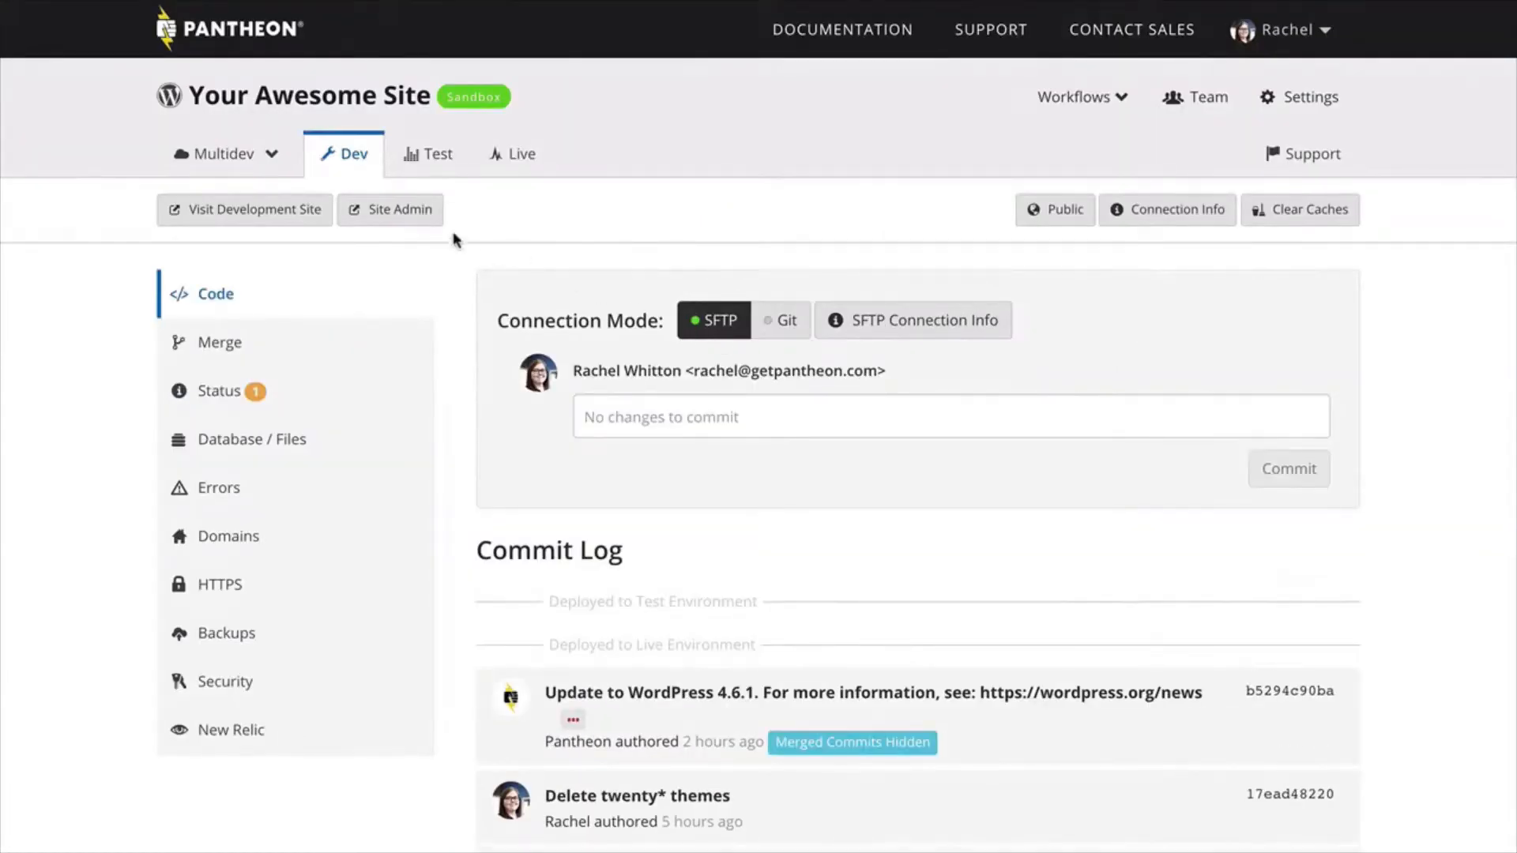
click(399, 211)
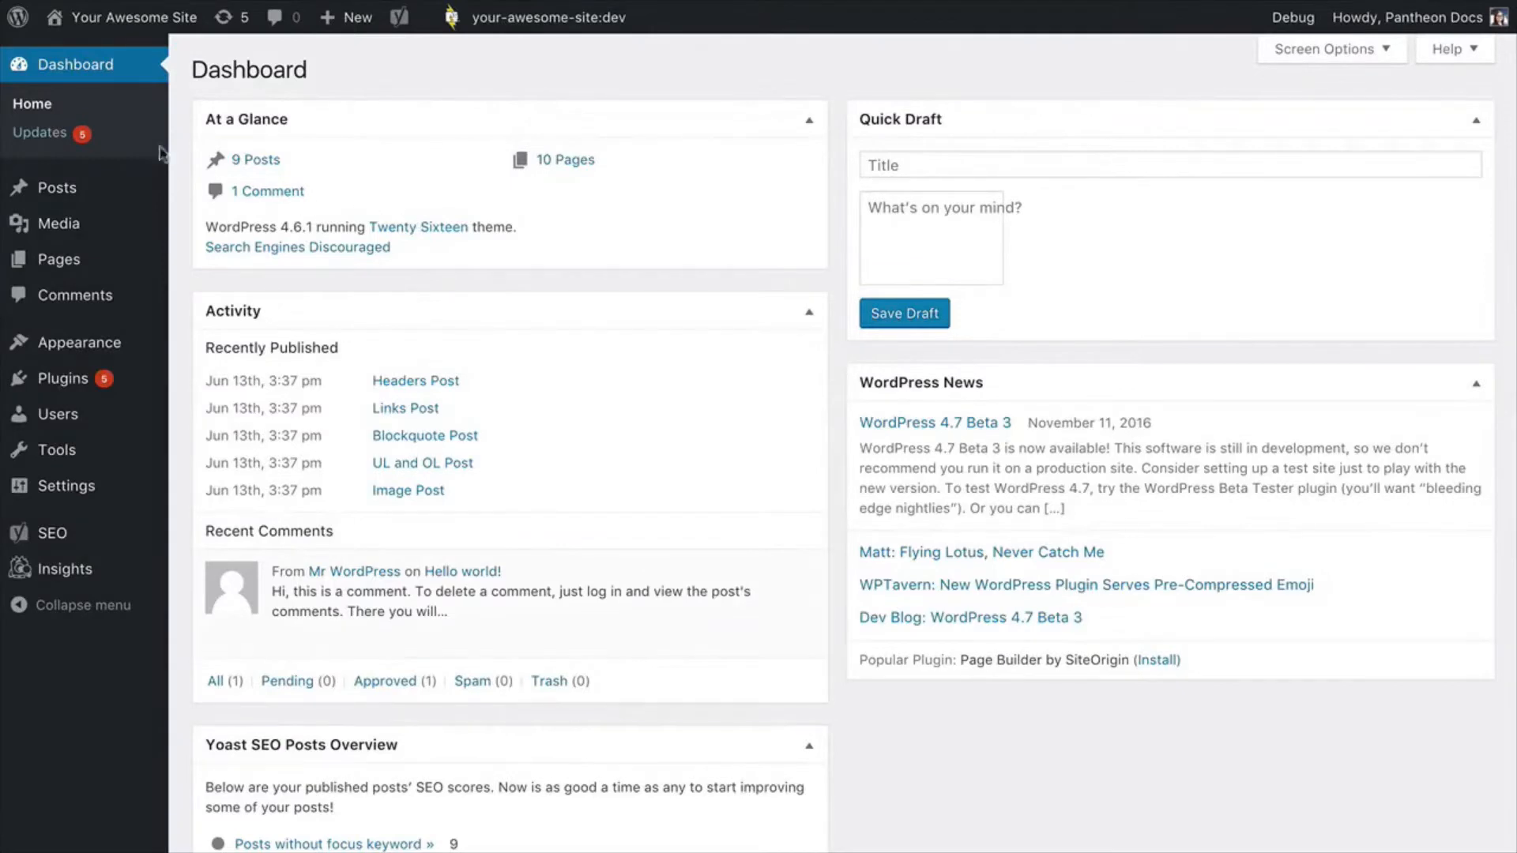
click(78, 132)
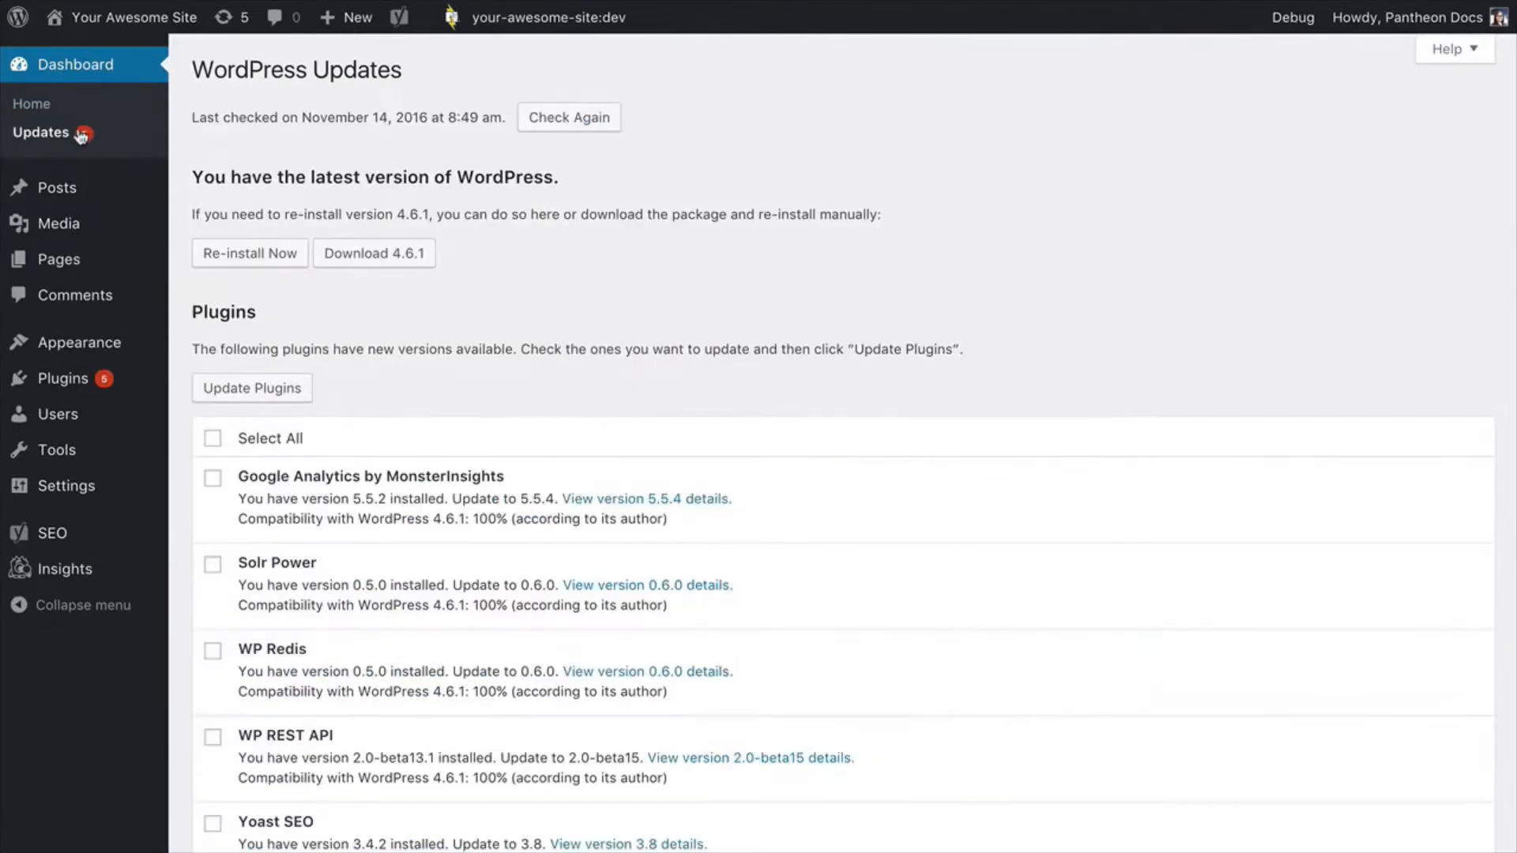
click(212, 439)
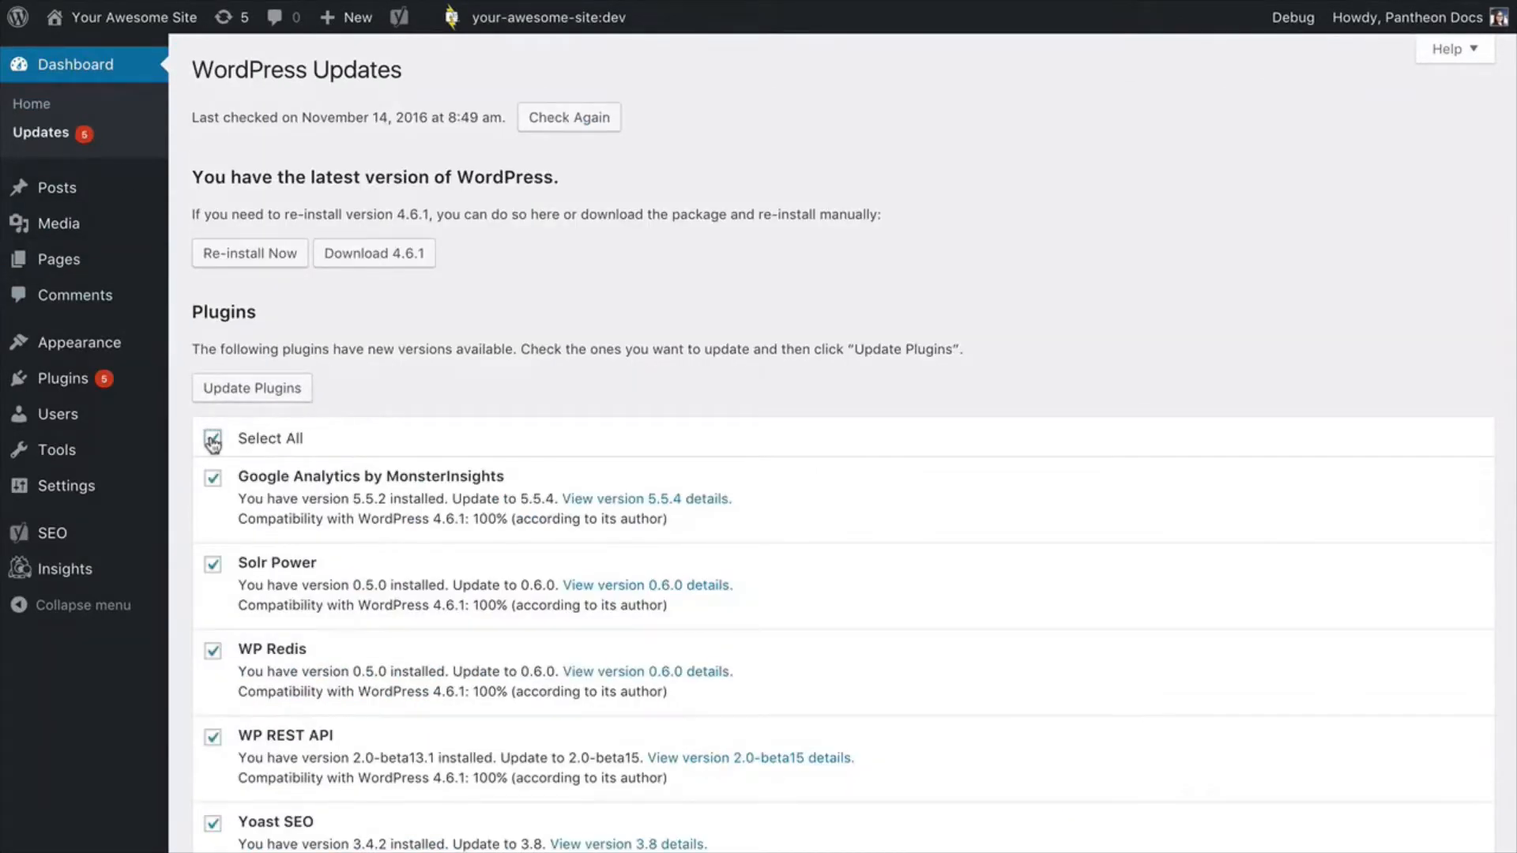
click(227, 398)
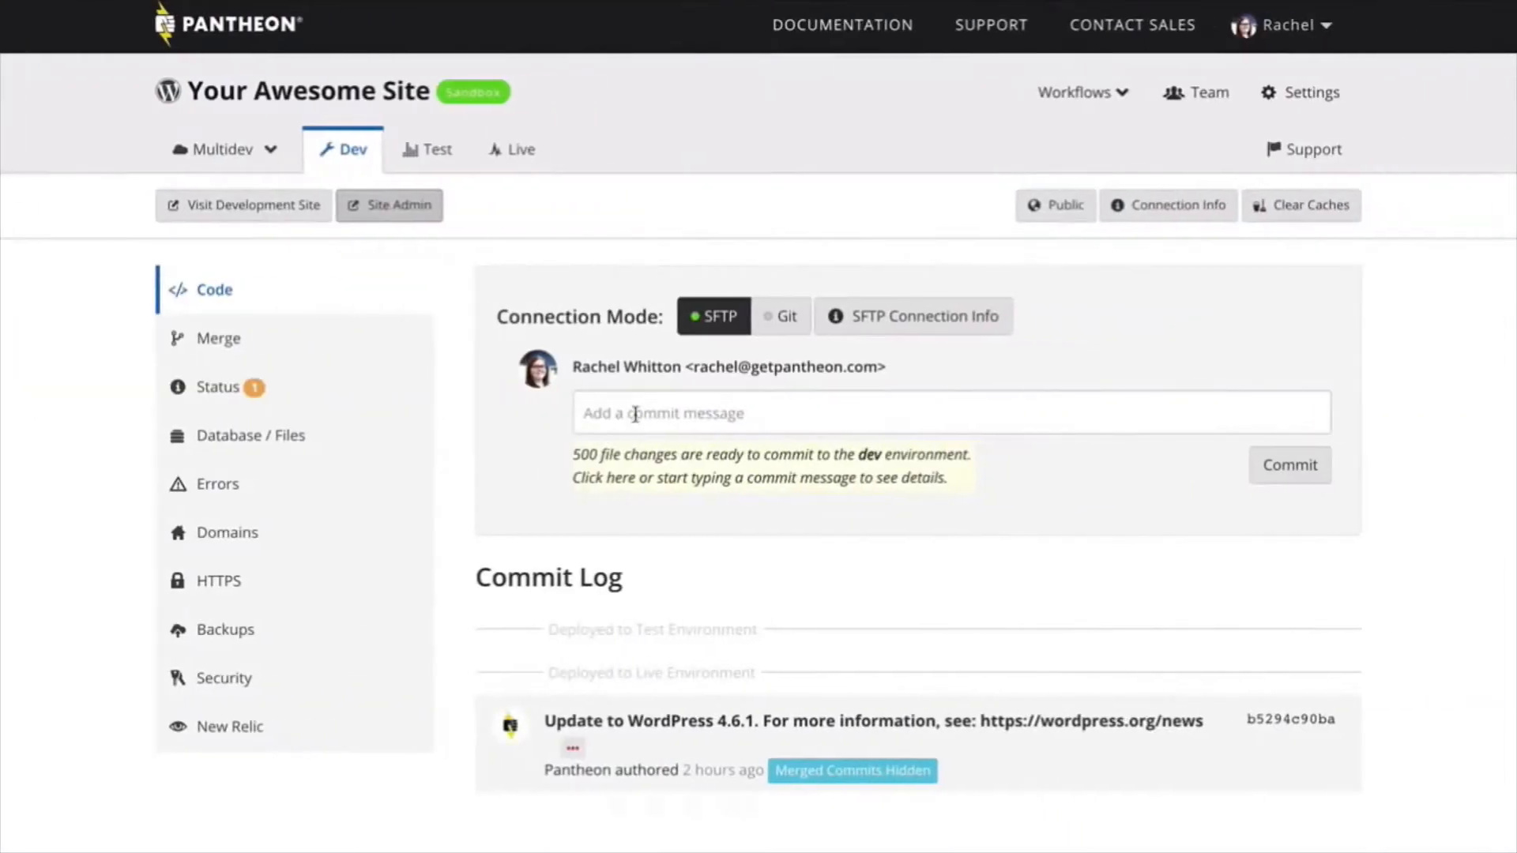
- Start the commit message for the pending file changes in the Dev environment
click(636, 414)
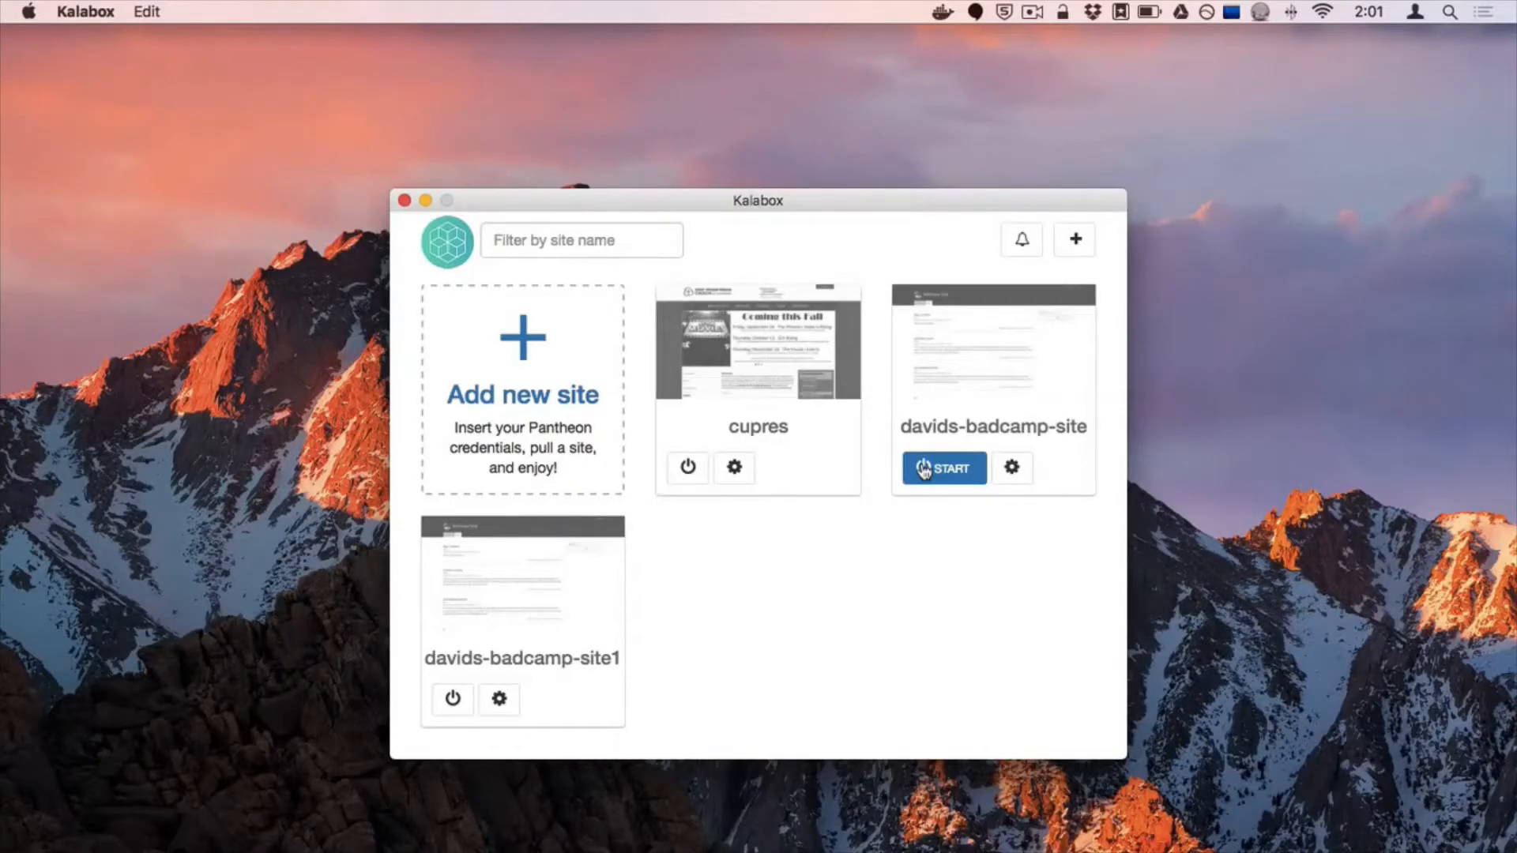
- In Kalabox, power on davids-badcamp-site and review its connection info, including the database browsing details
click(922, 470)
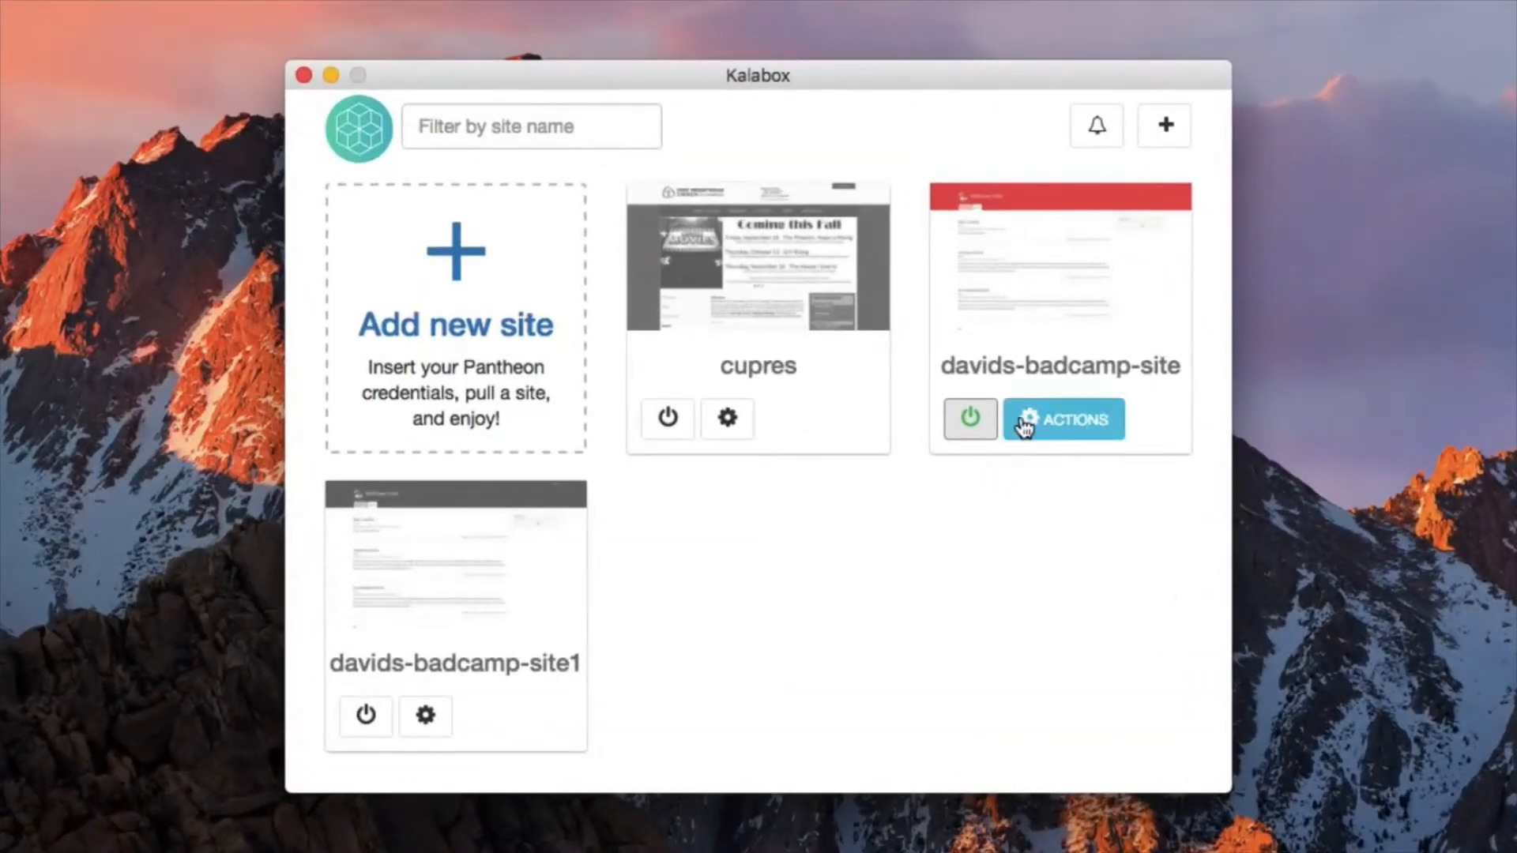
click(1026, 426)
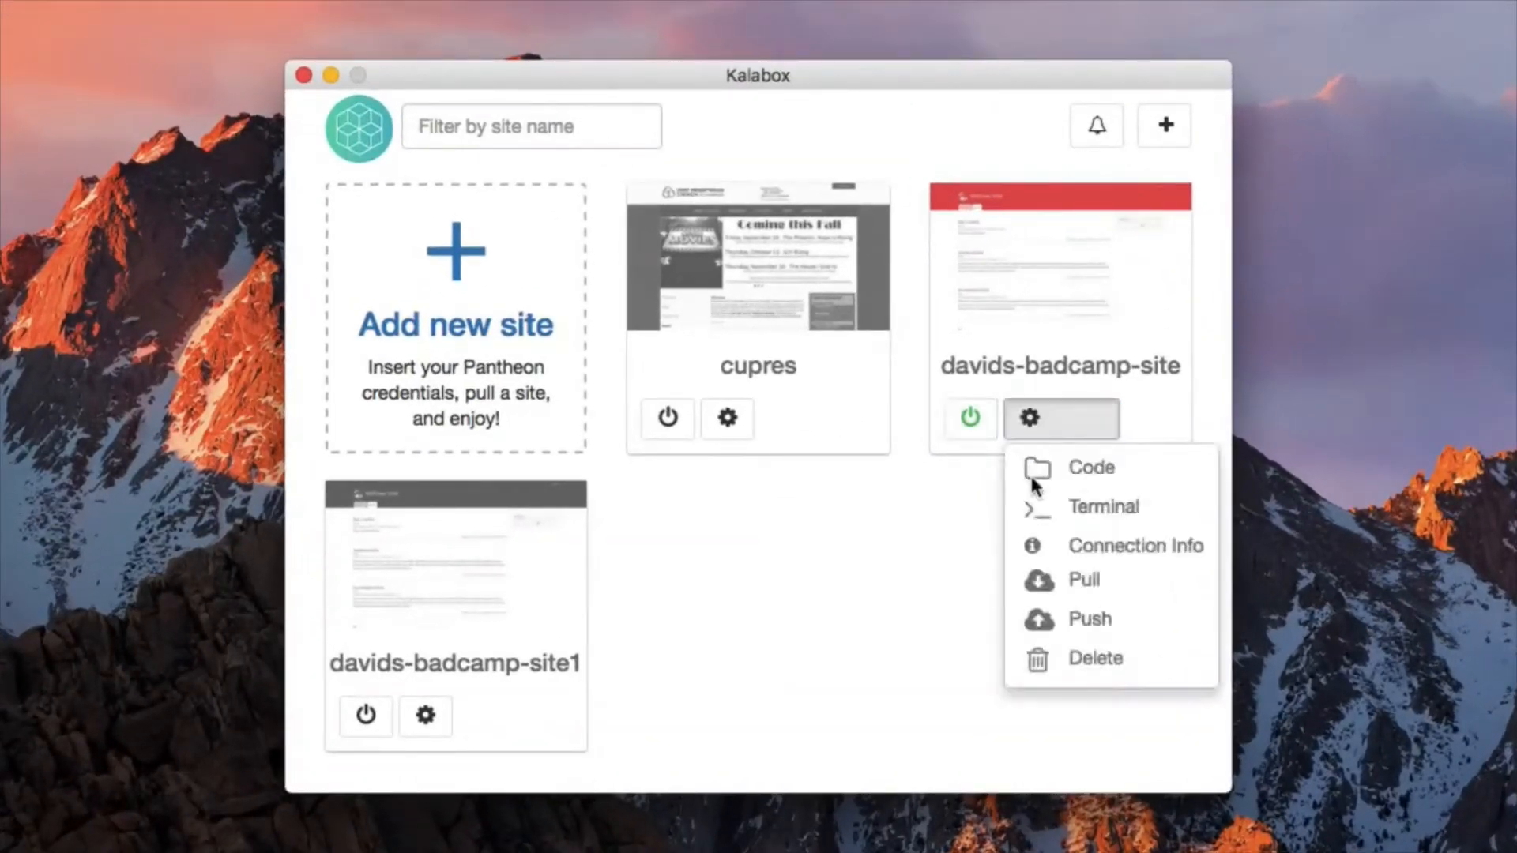
click(1138, 547)
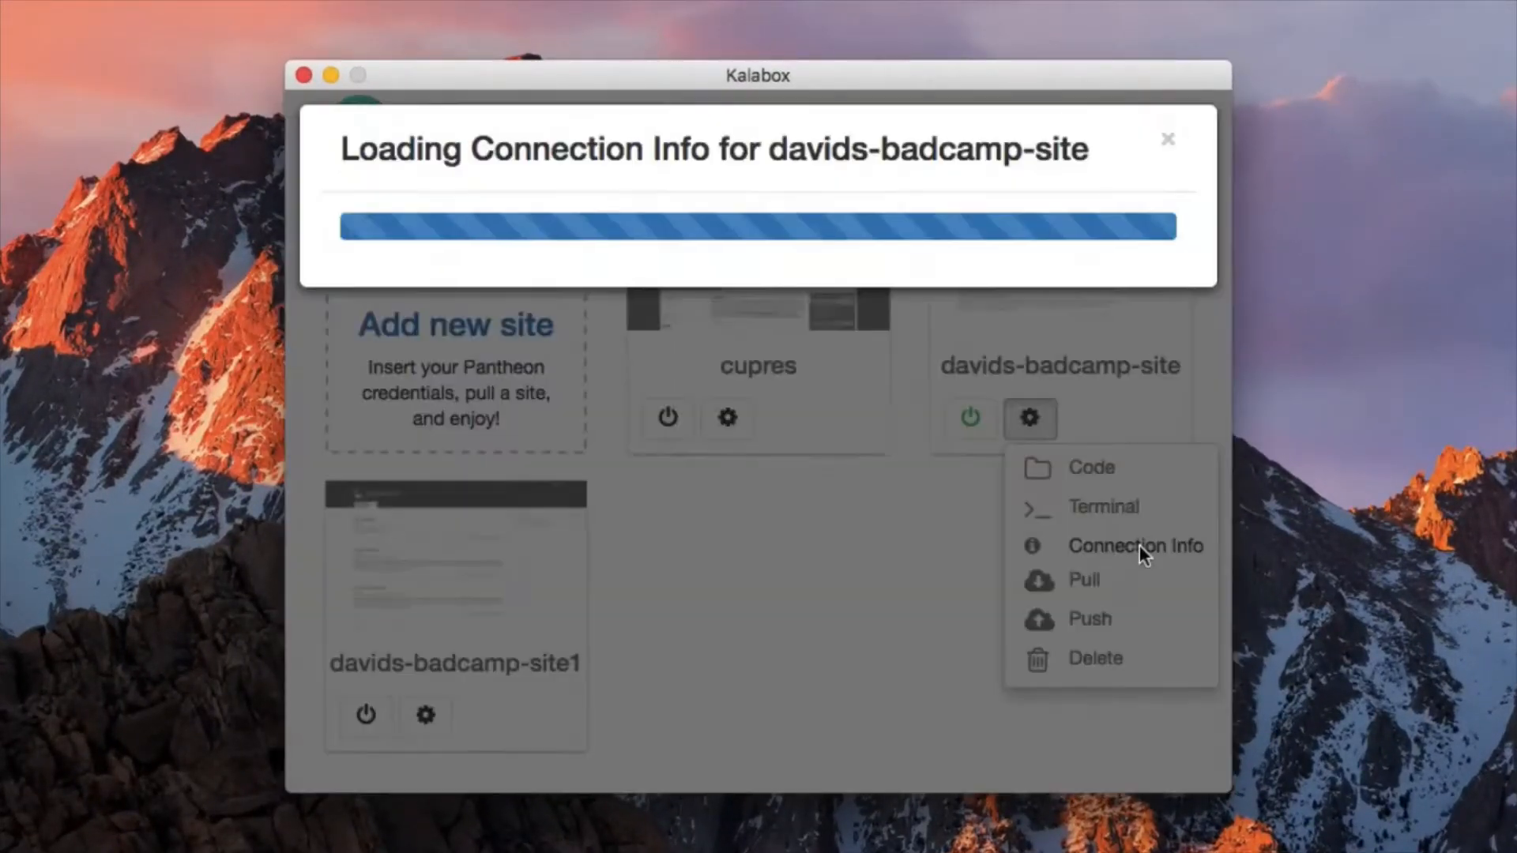
scroll(1139, 546, down, 10)
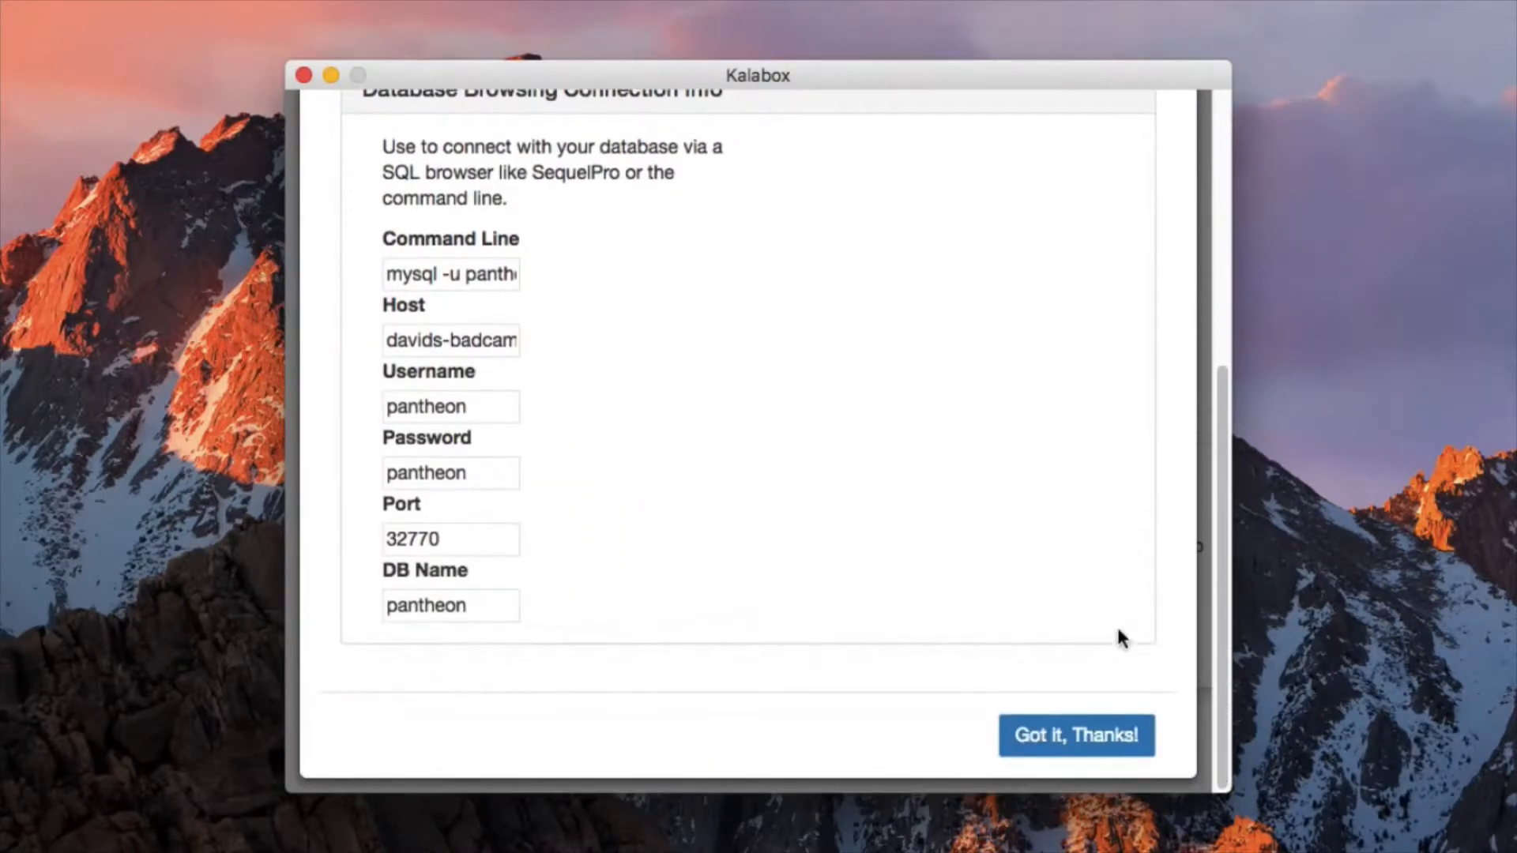
click(1093, 754)
- Set up a push of davids-badcamp-site with its database going to dev, and choose the target environment for its files
click(1031, 417)
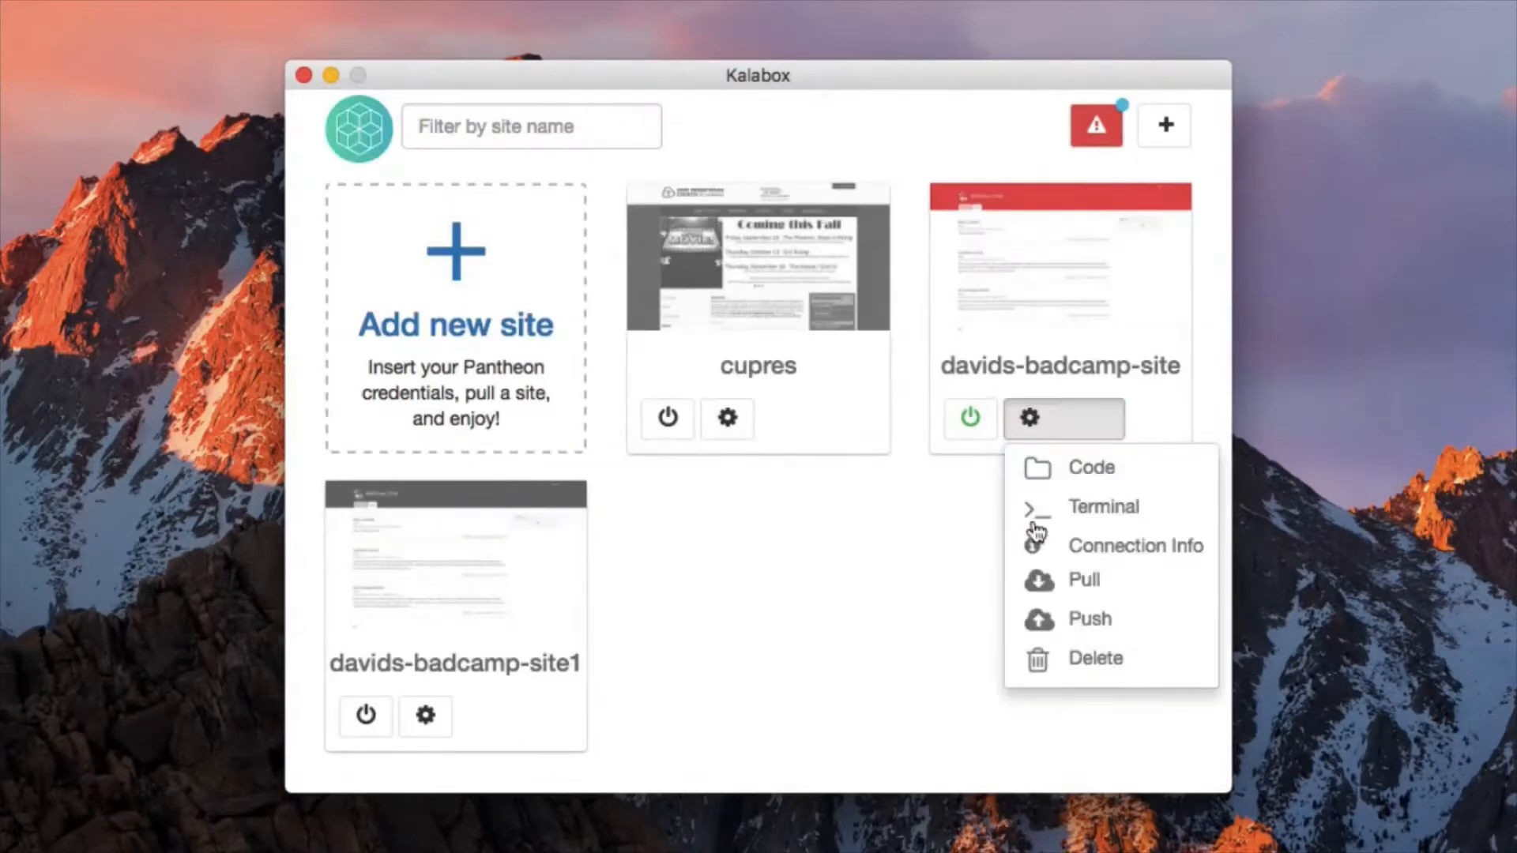
click(1052, 620)
click(541, 357)
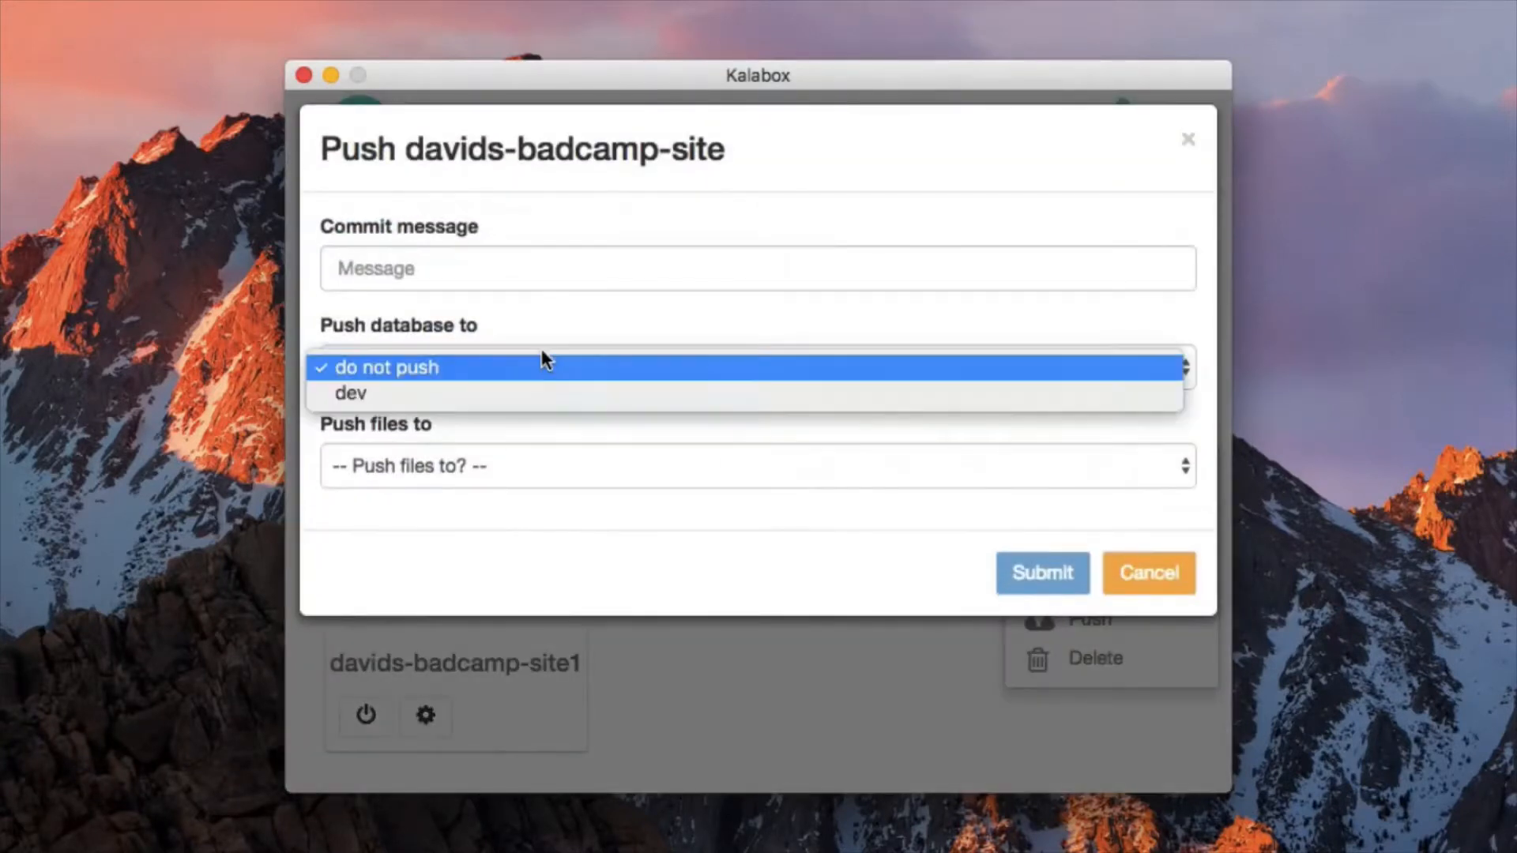
click(513, 393)
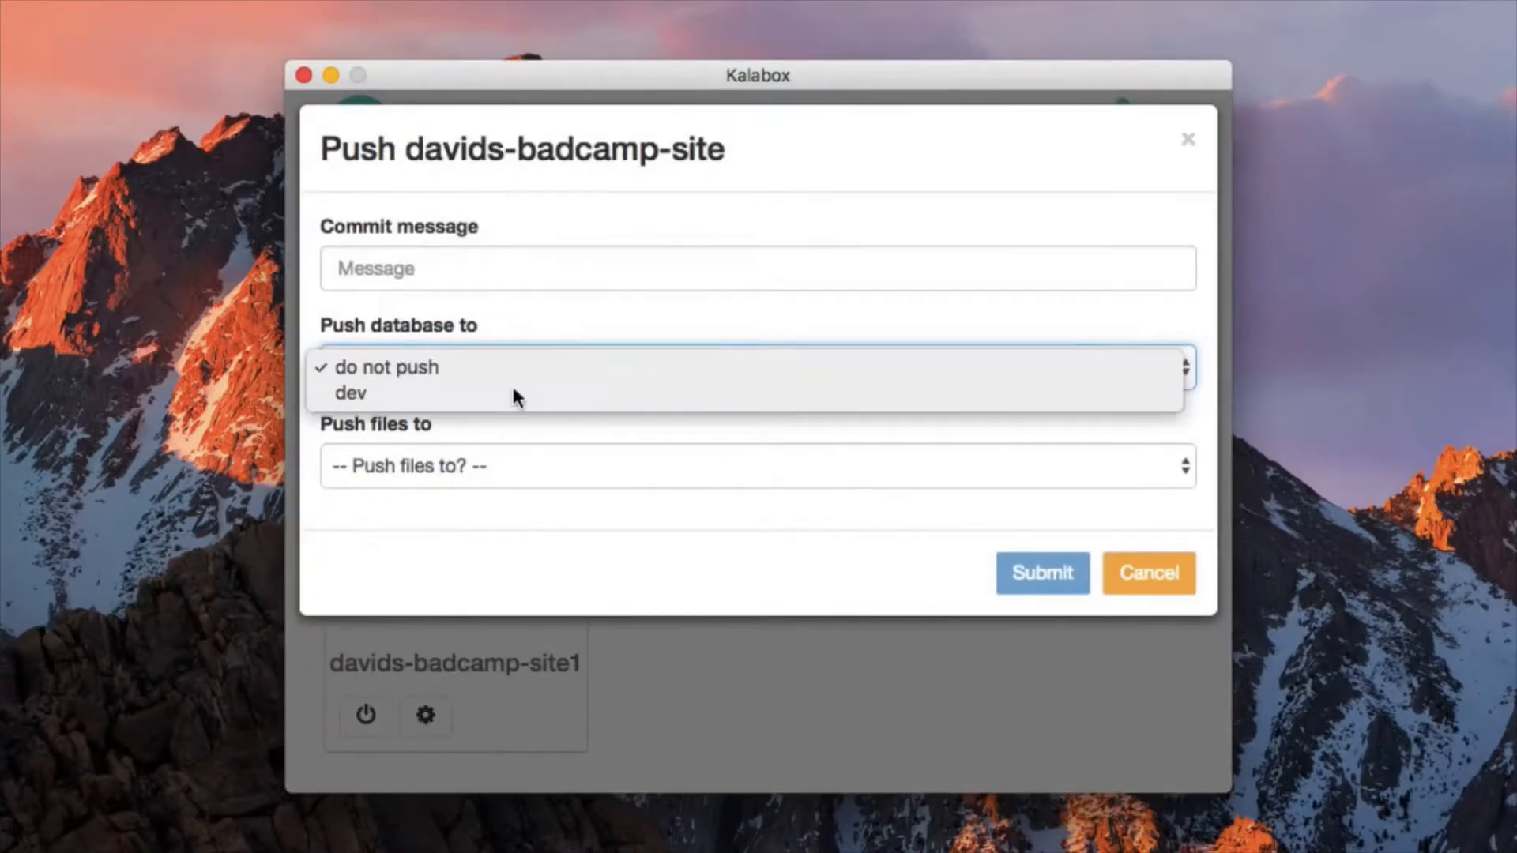
click(525, 463)
click(535, 490)
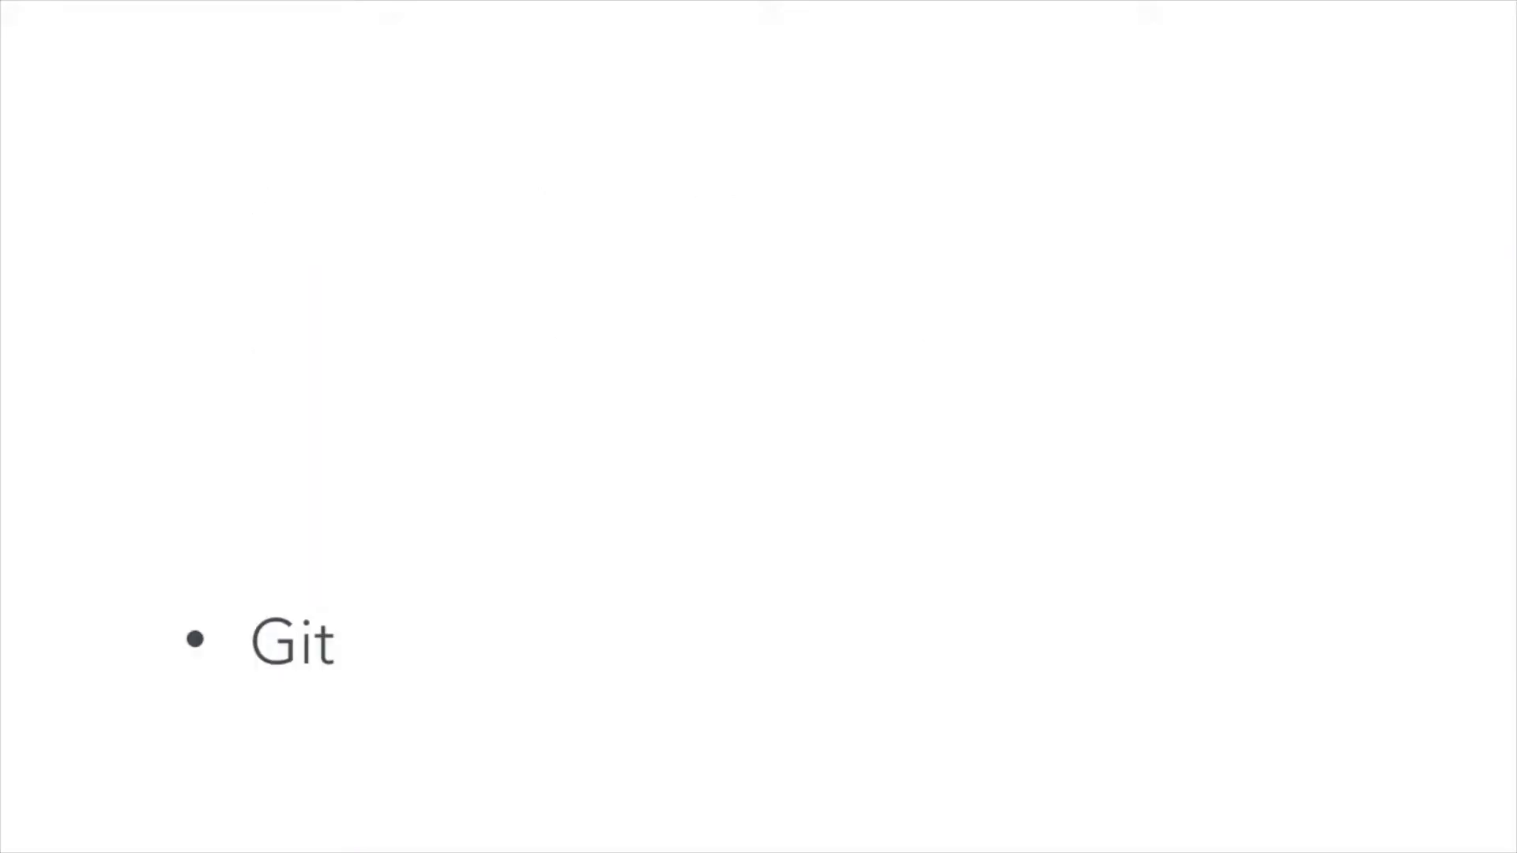
- In the terminal, fetch the remote branches and tags with git fetch origin
text(git)
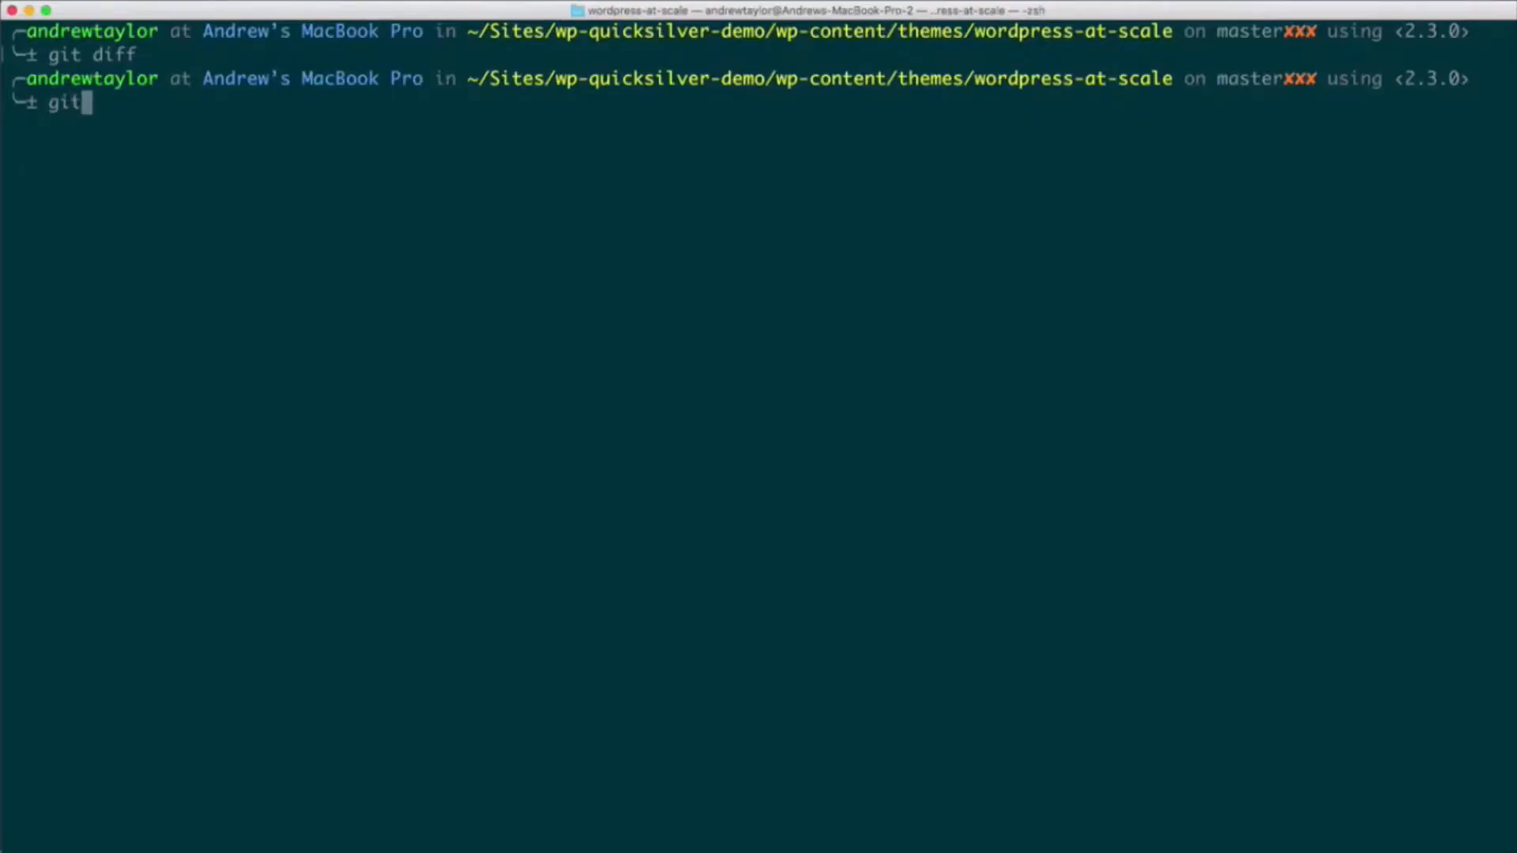
text( fetch origin)
key(Return)
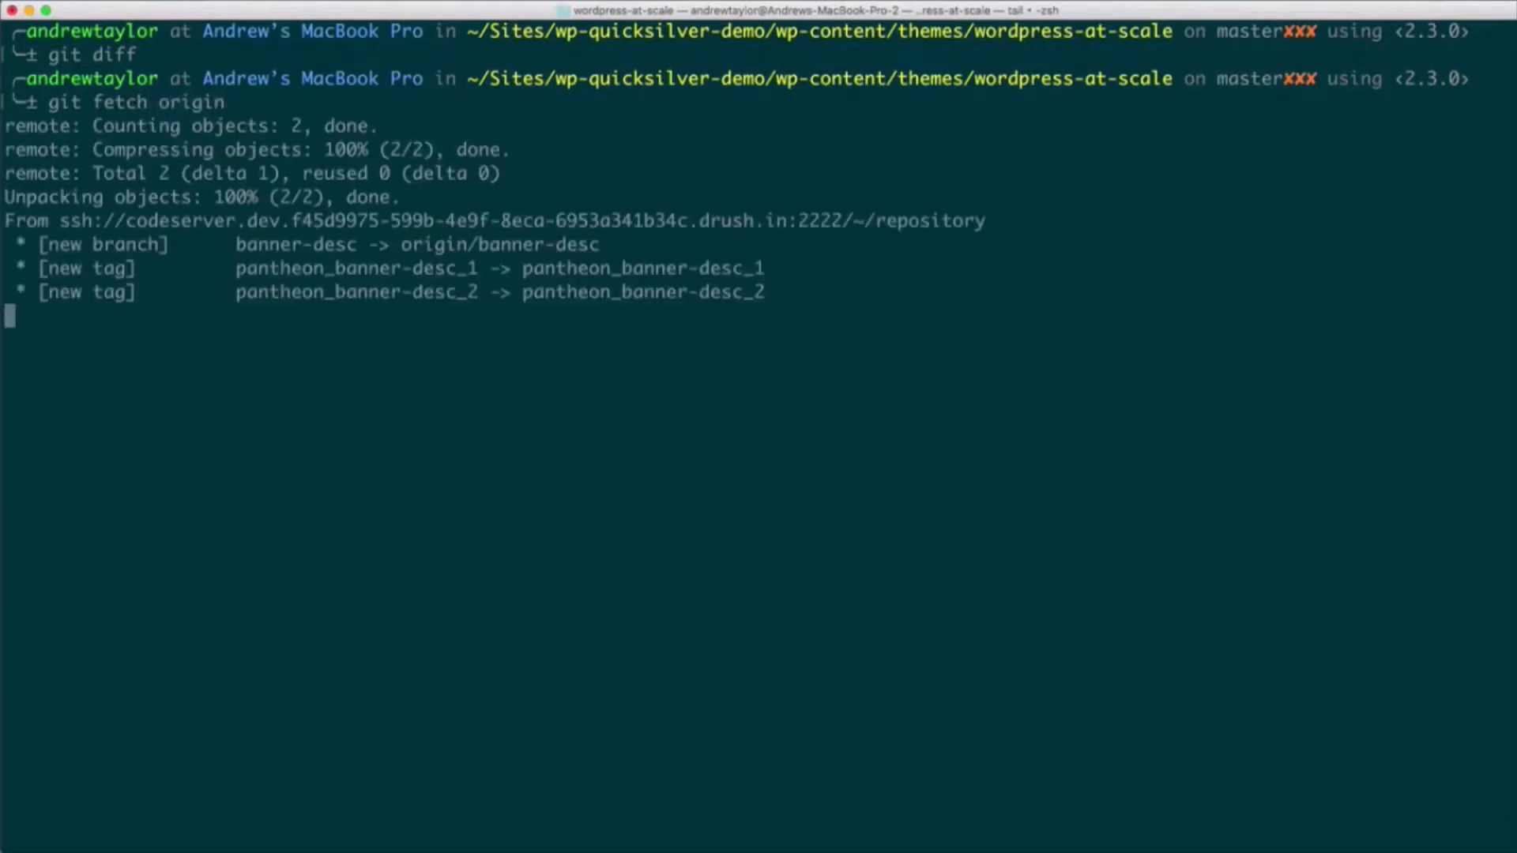
- Check out the banner-desc branch with git checkout banner-desc and check the working tree with git status
text(git)
text(che)
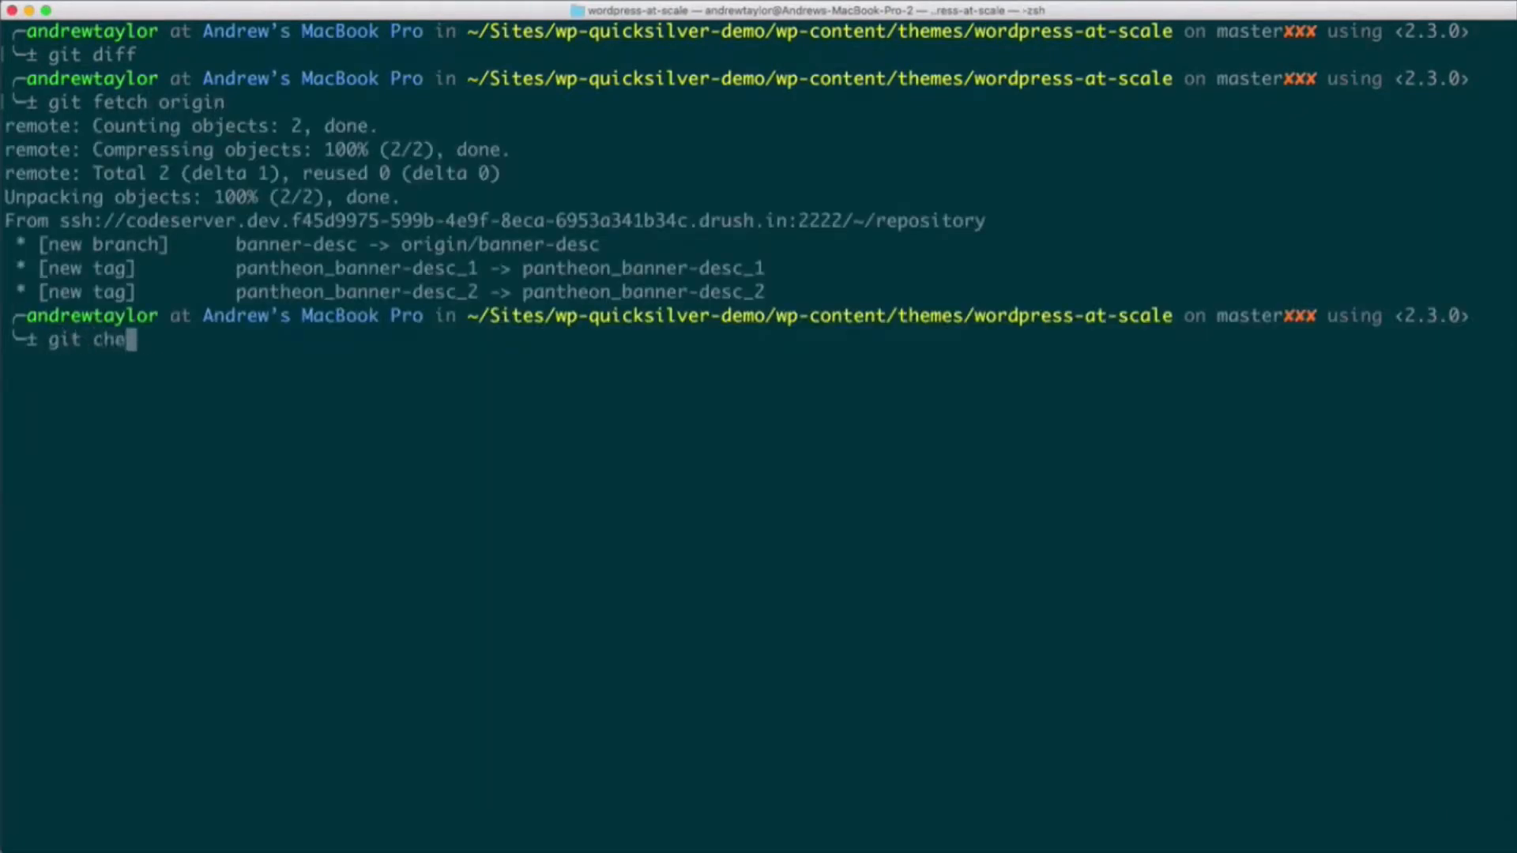
text(ckout banner-d)
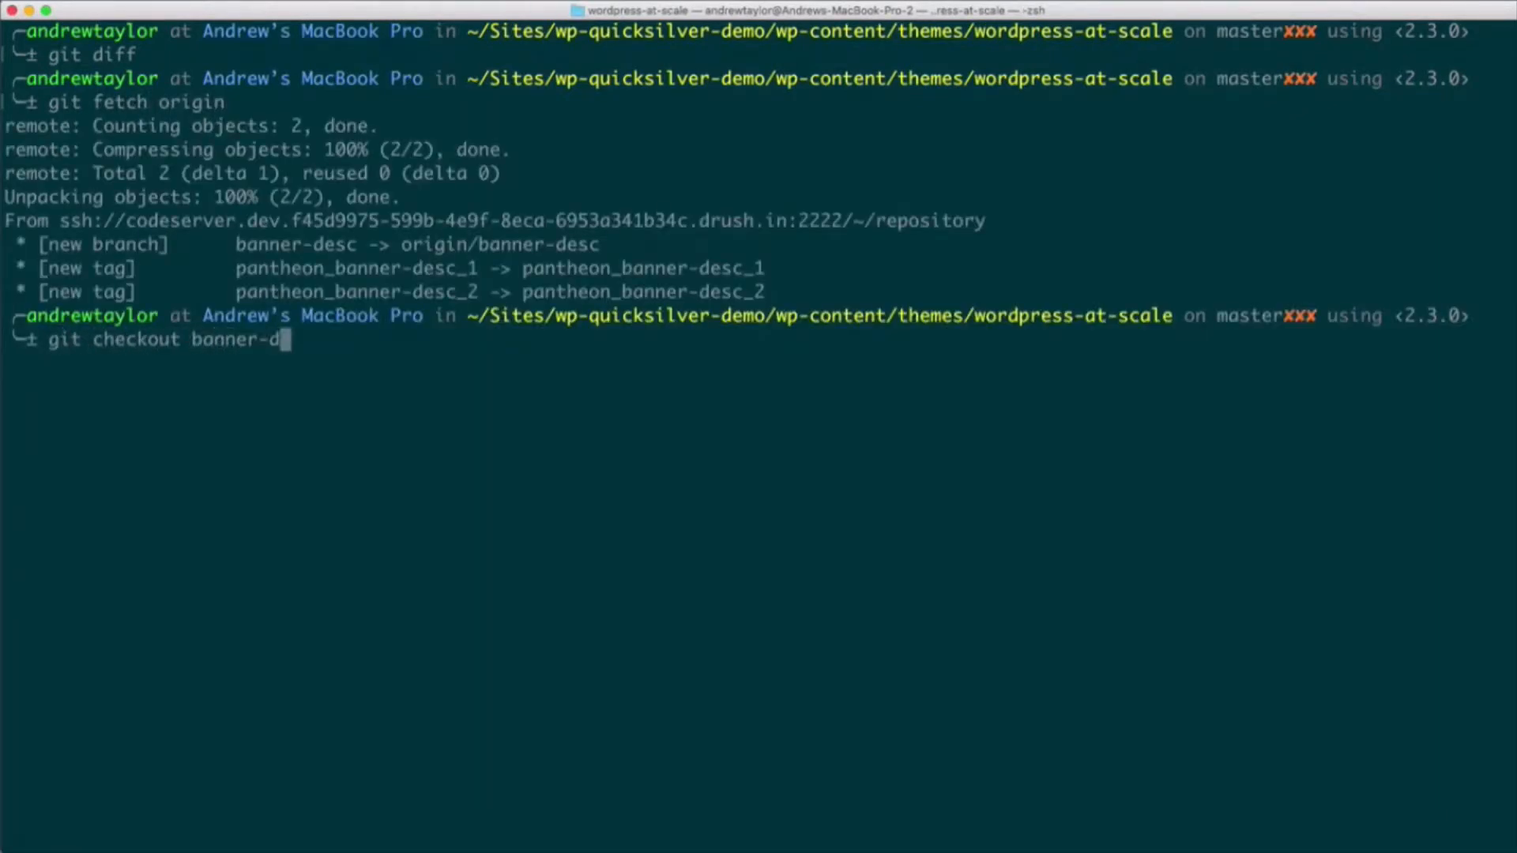
text(esc)
key(Return)
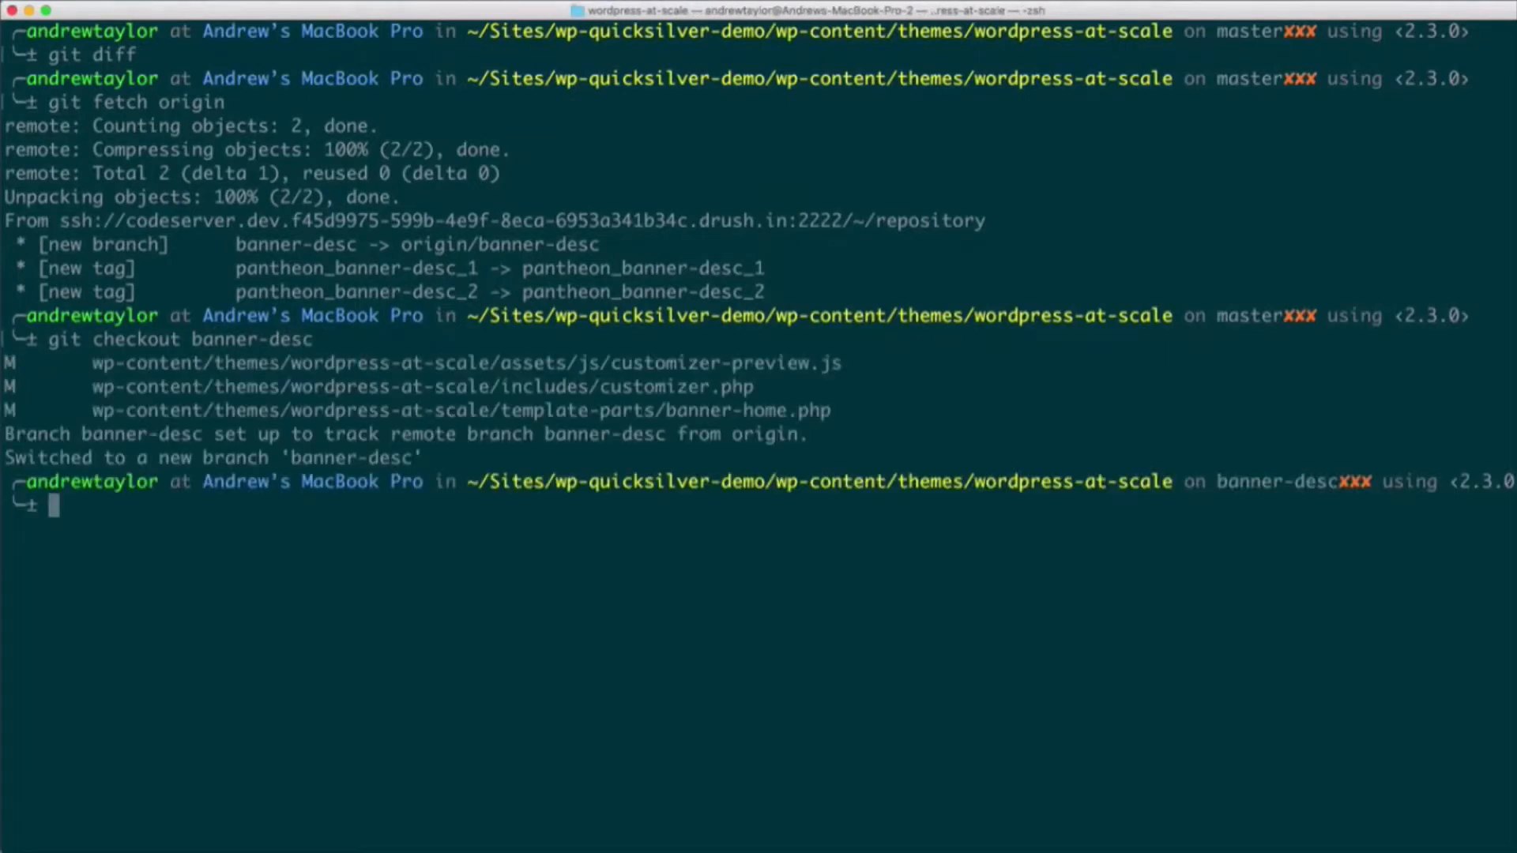
text(git status)
key(Return)
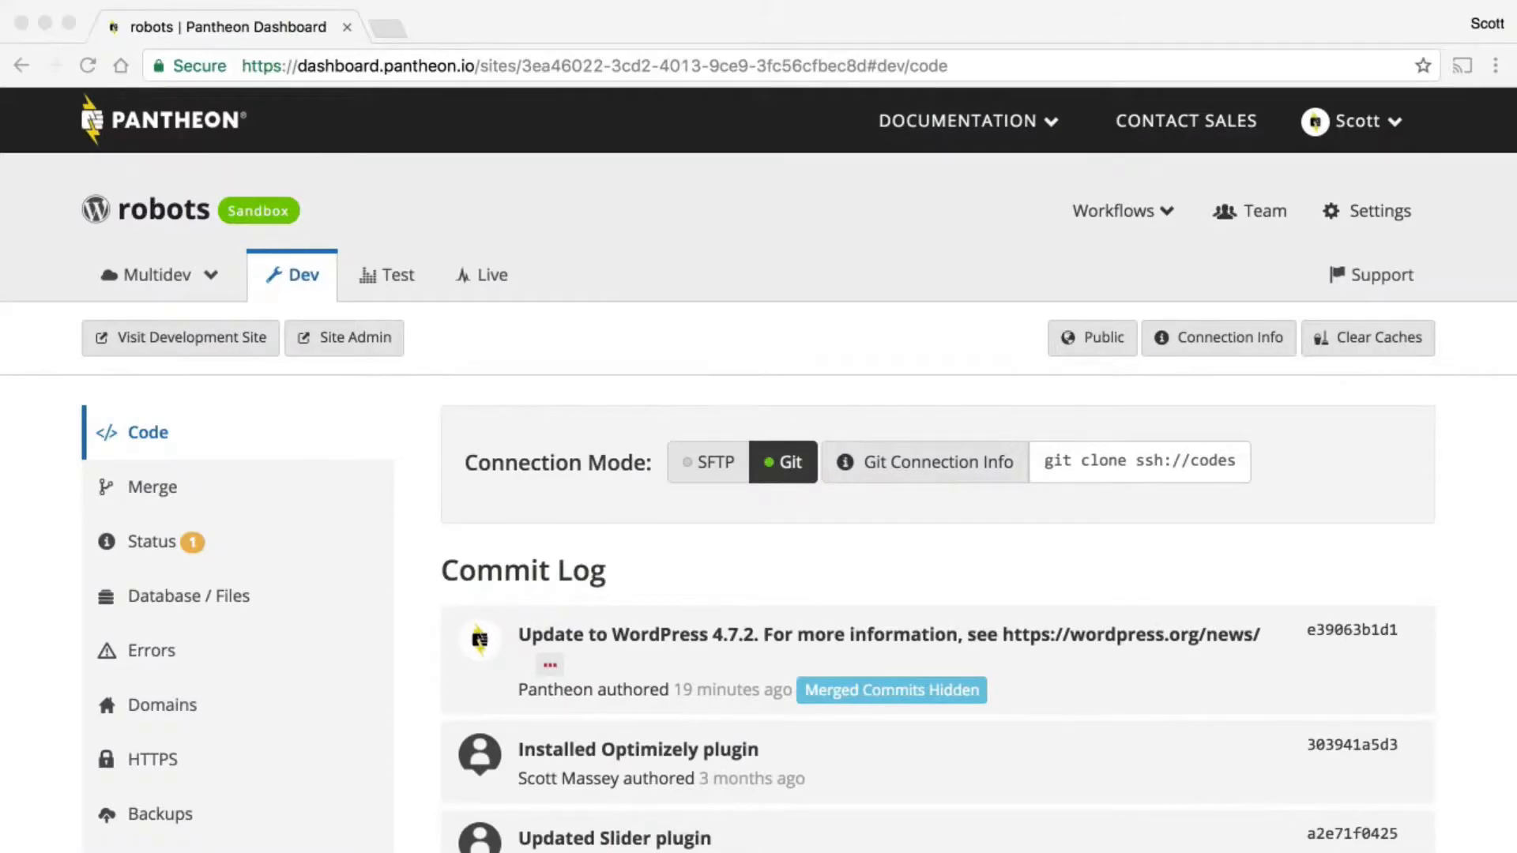
- Clear the caches of the robots site's Dev environment by running terminus env:clear-cache robots.dev
text(term)
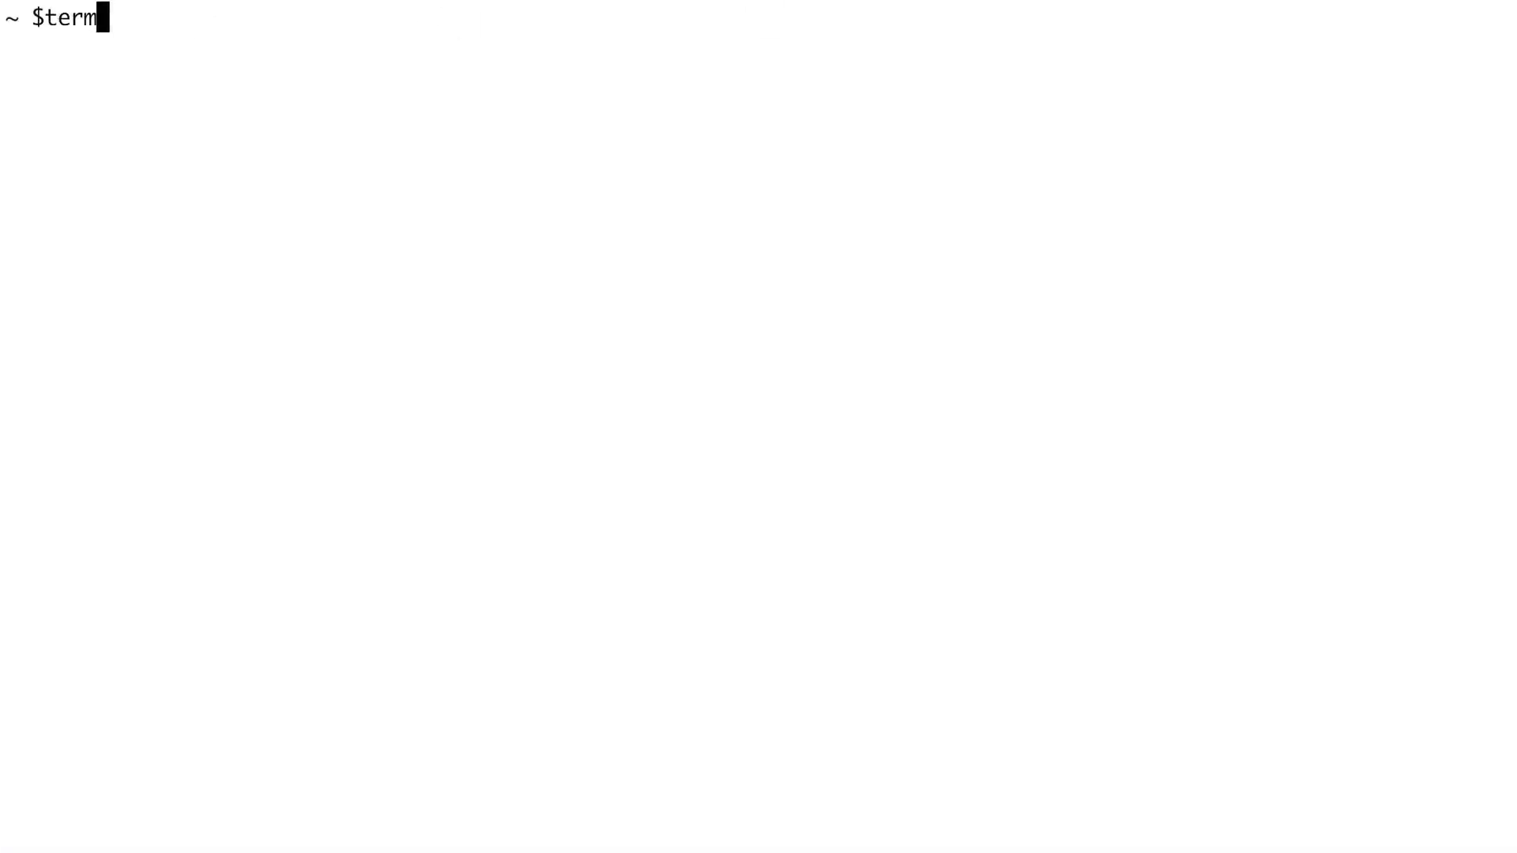
text(inus env:clear)
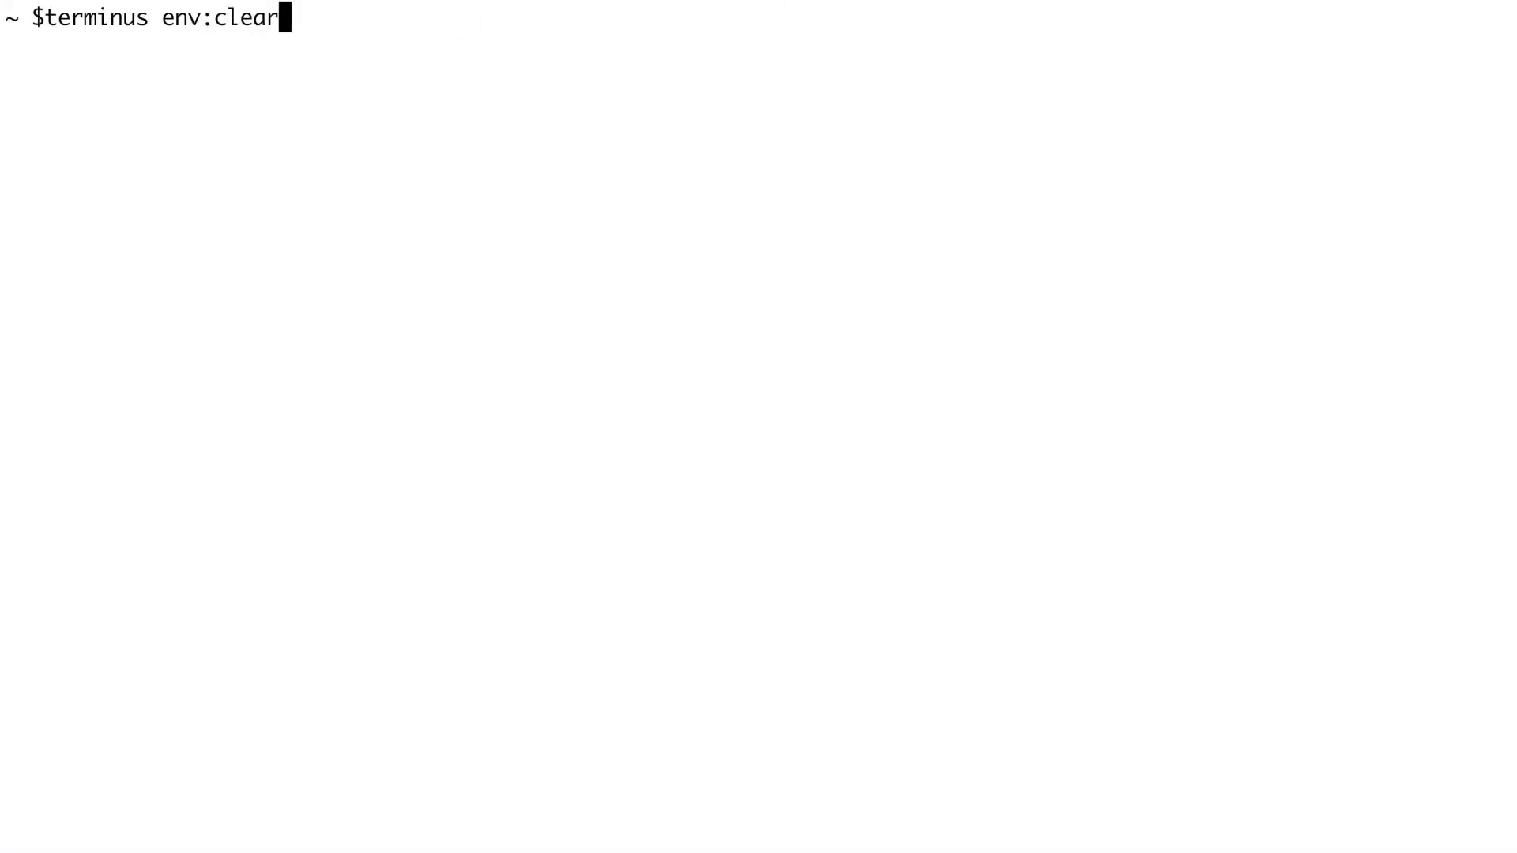
text(-cache )
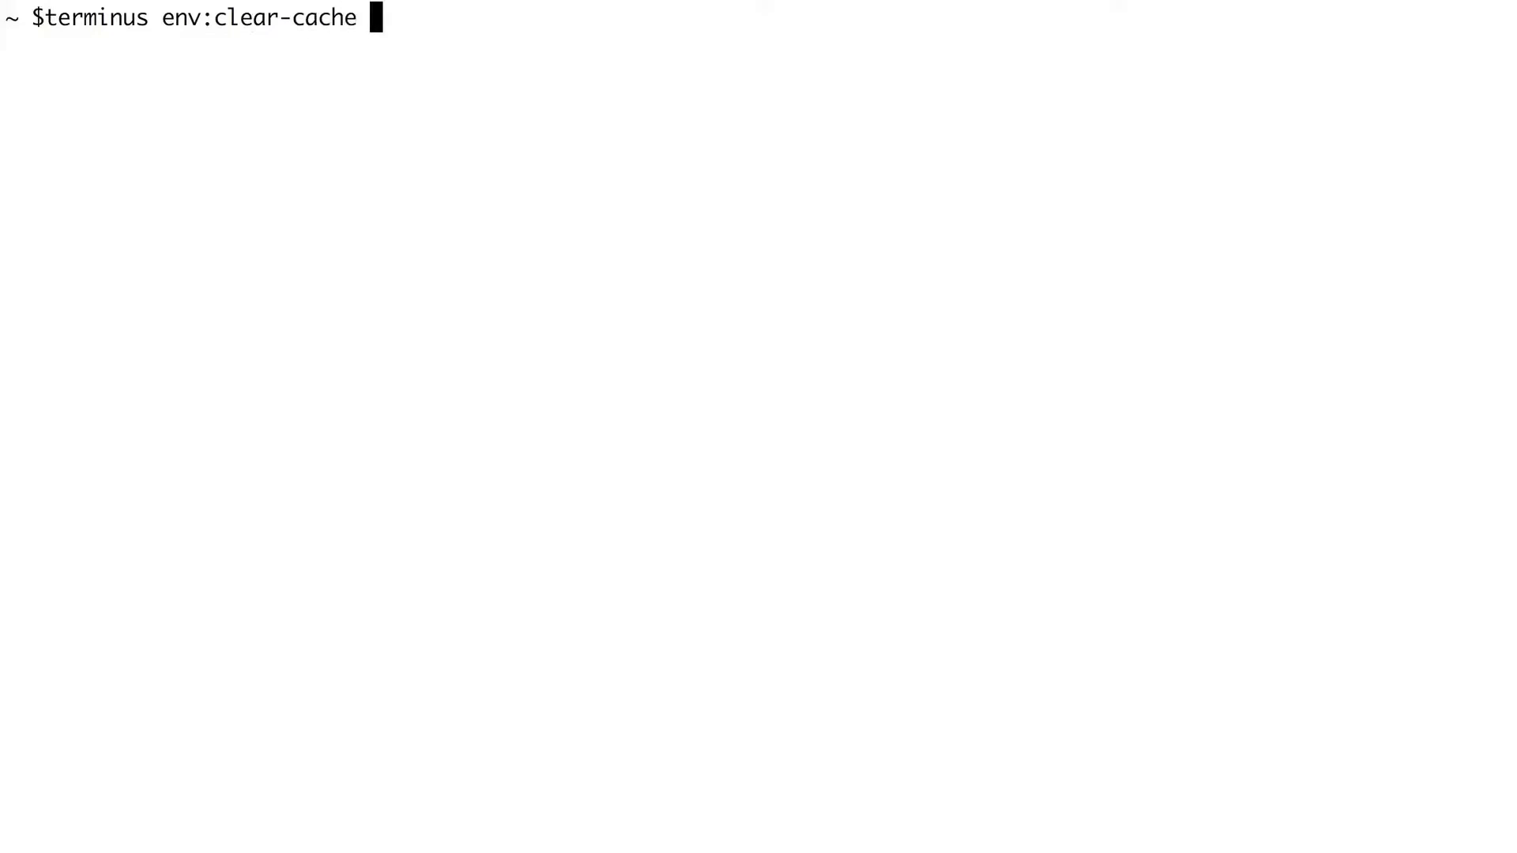
text(robots.dev)
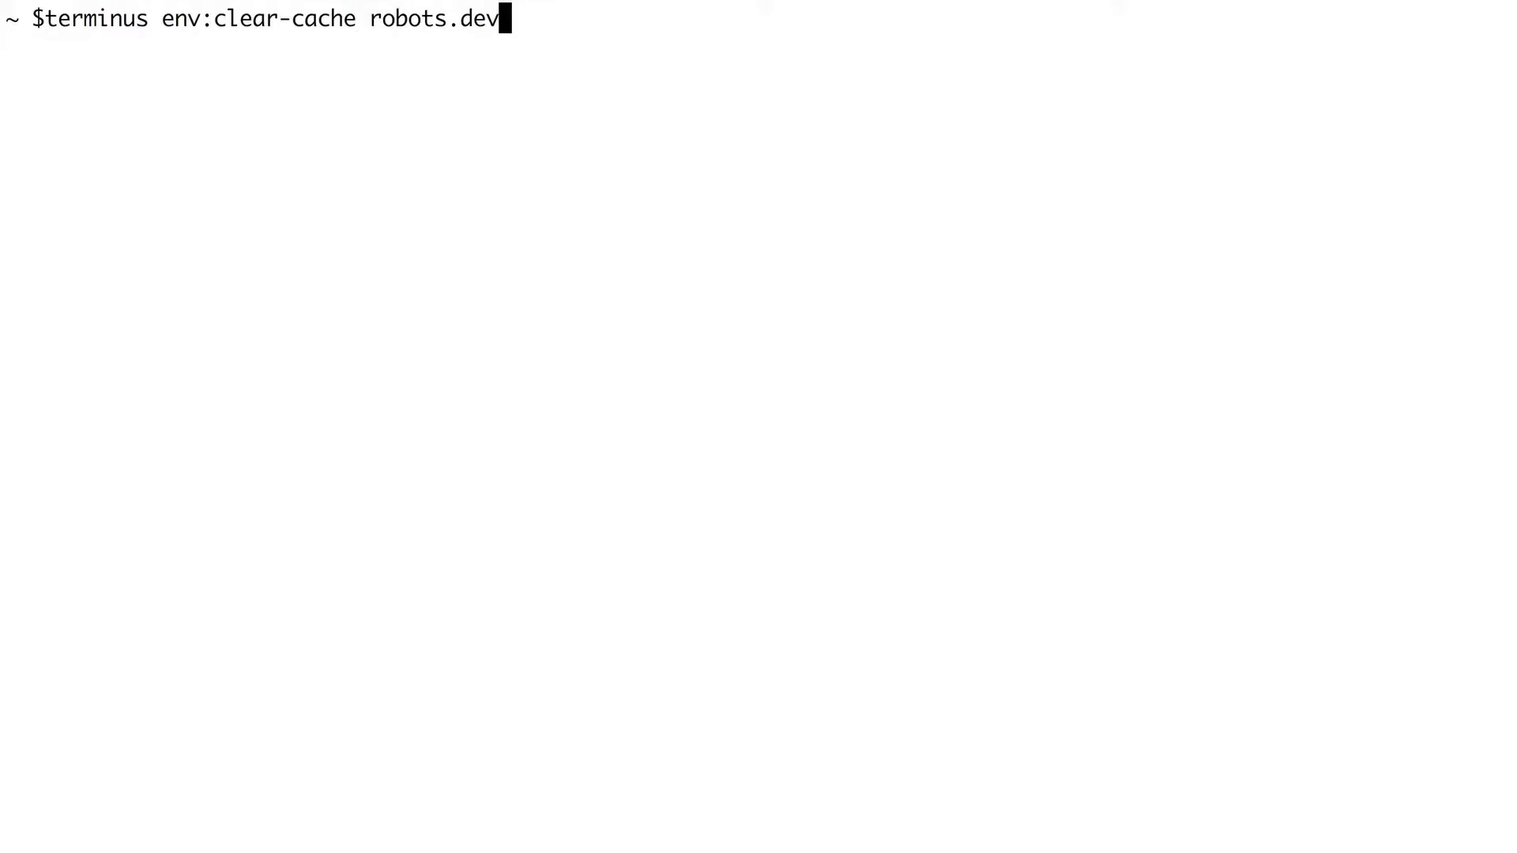
key(Return)
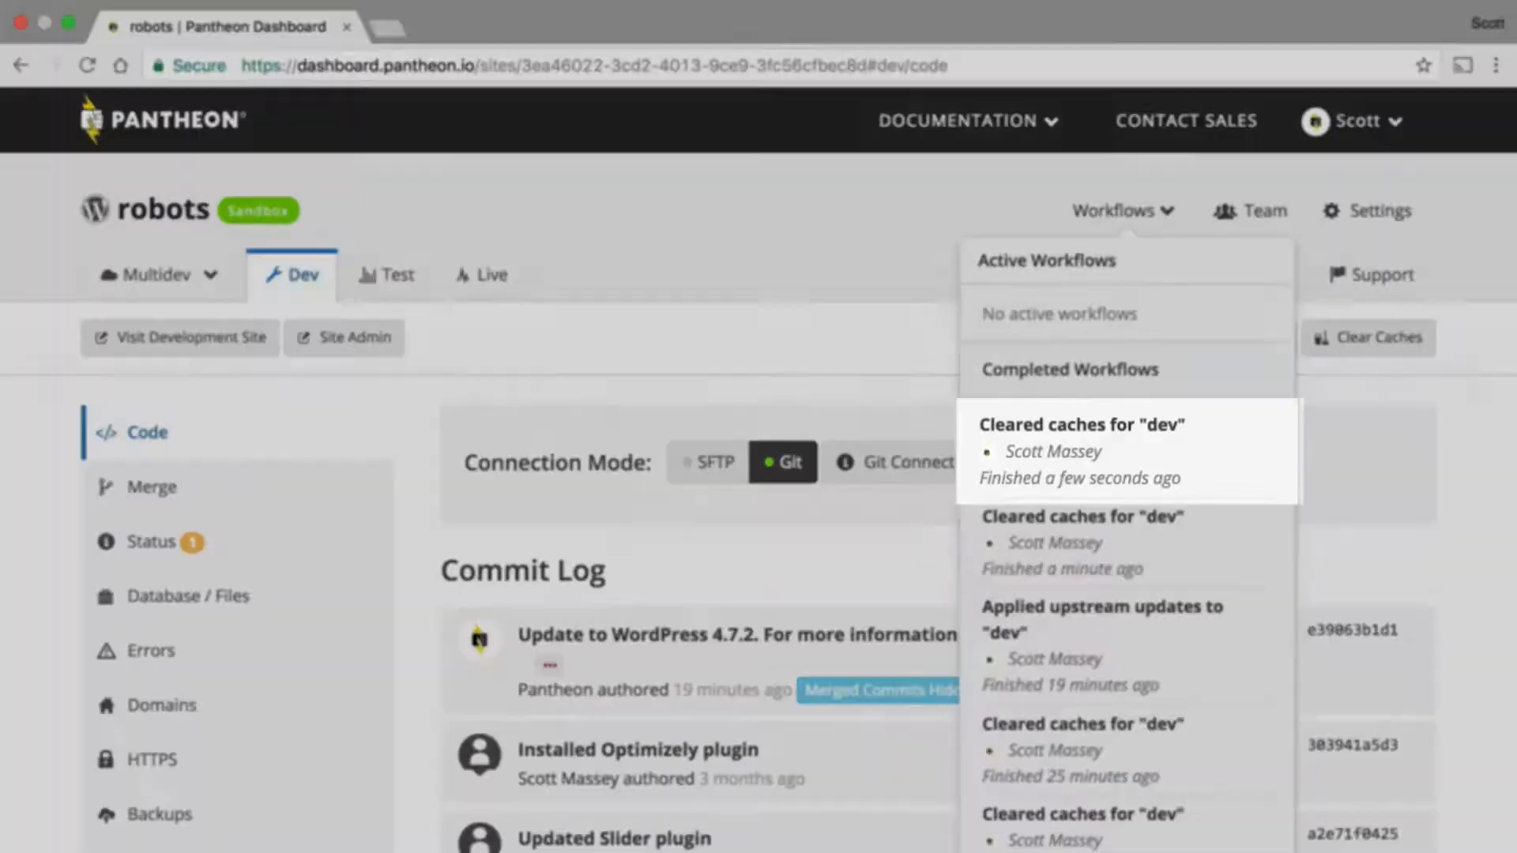
- List the available upstream updates for the robots Dev environment by running terminus upstream:updates:list robots.dev
text(terminus)
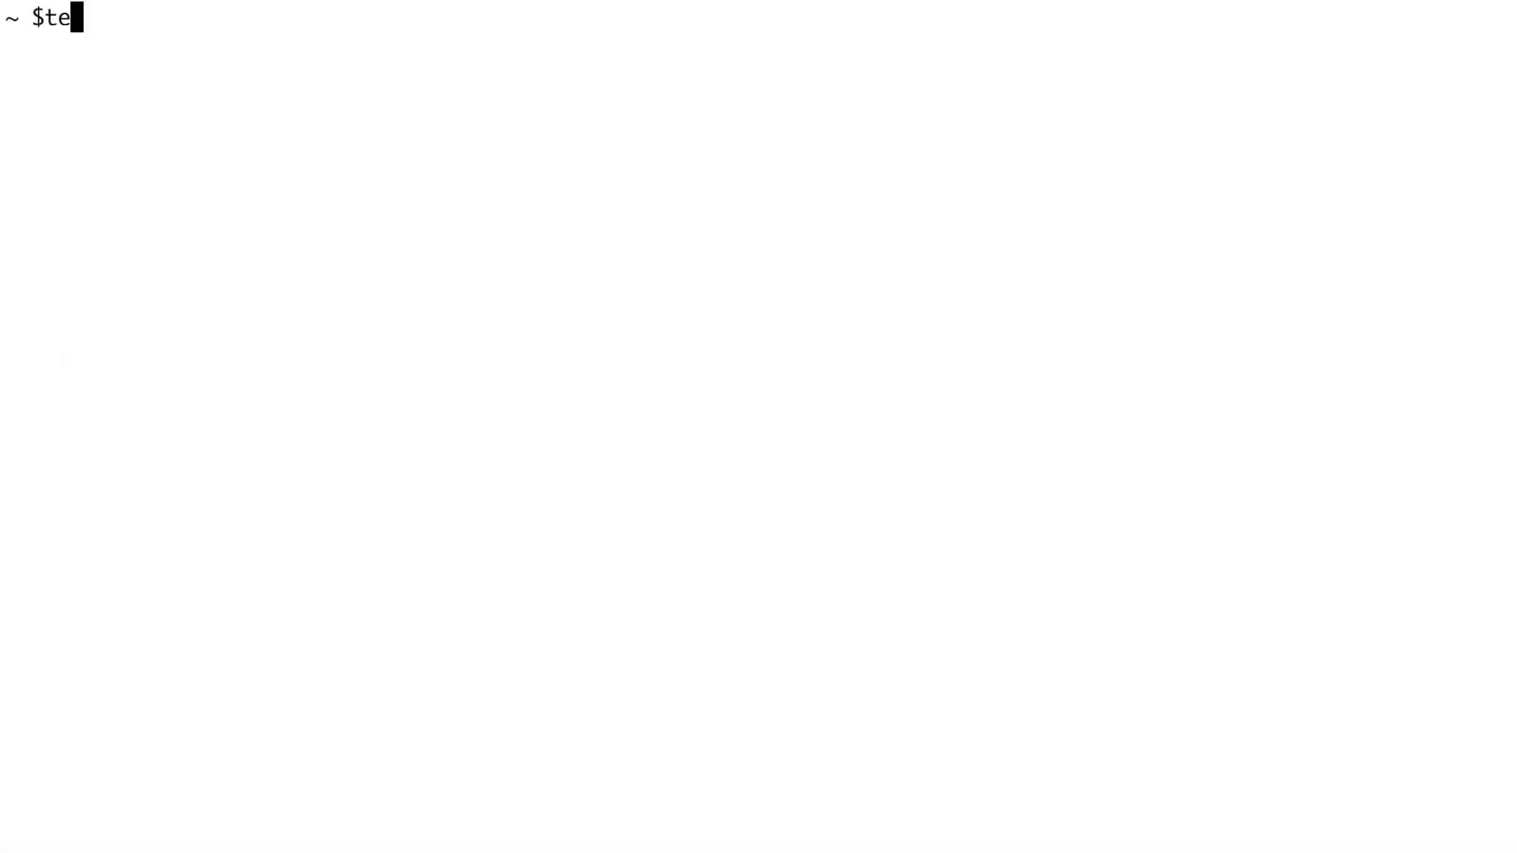
text( upstr)
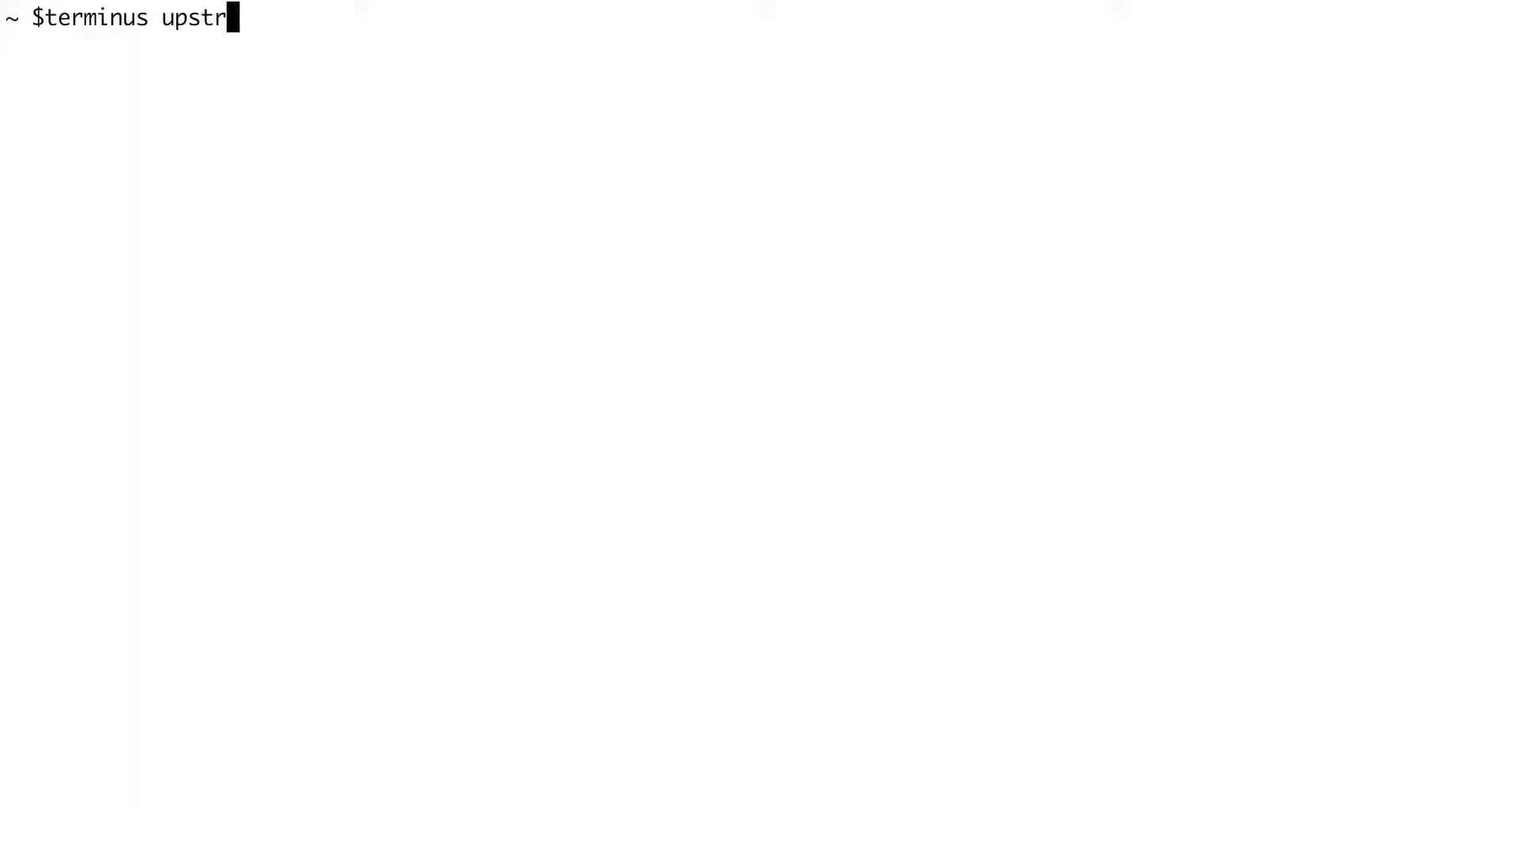
text(eam:updates:list)
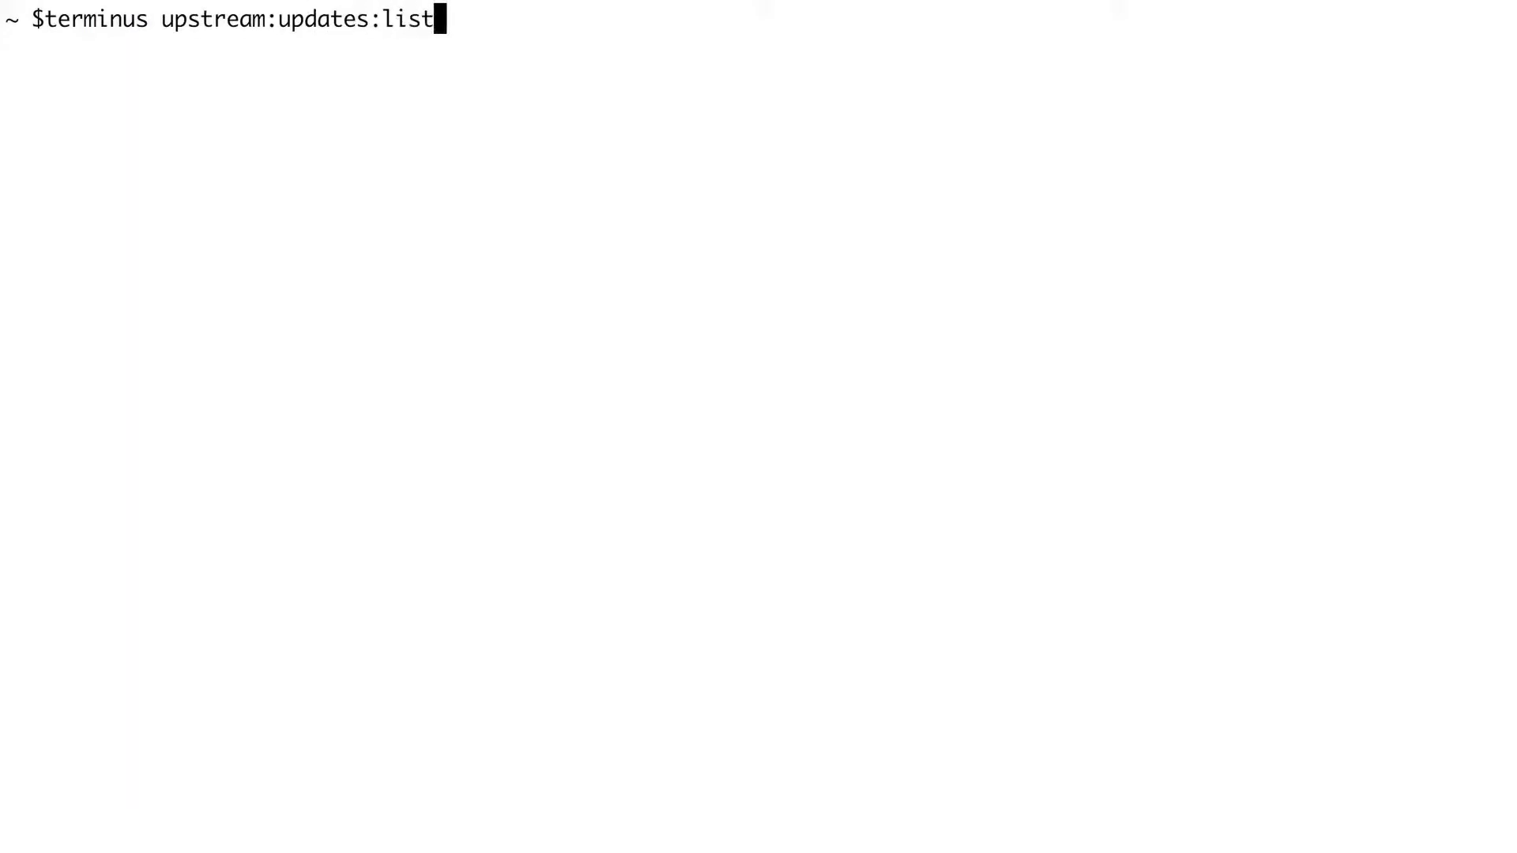
text( robots.dev)
key(Return)
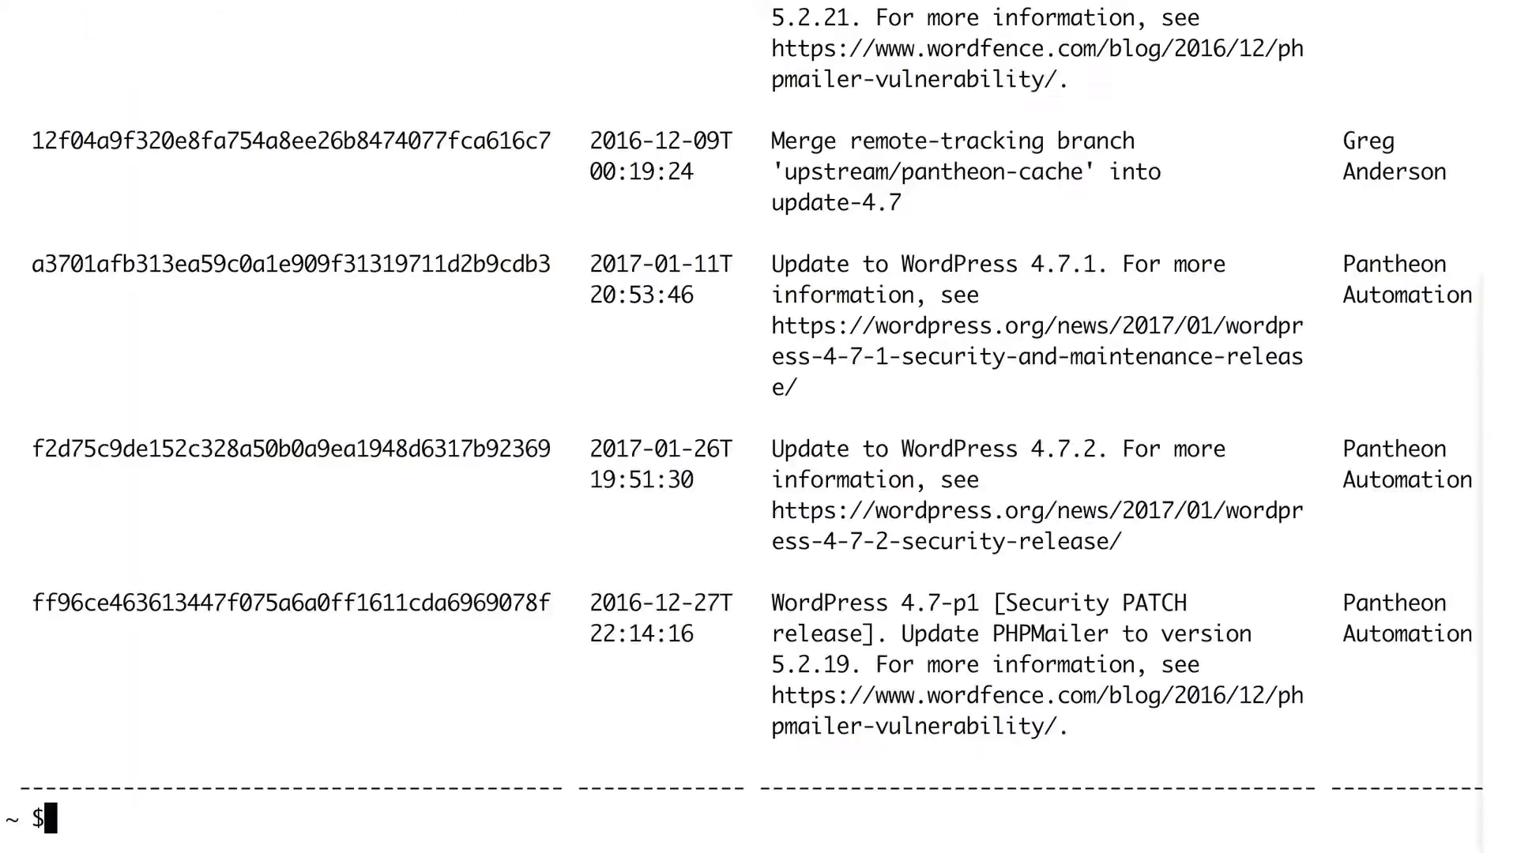
- Clear the terminal, run terminus upstream:updates:apply robots.dev, and check the commit log in the Pantheon dashboard
key(ctrl+l)
text(terminus)
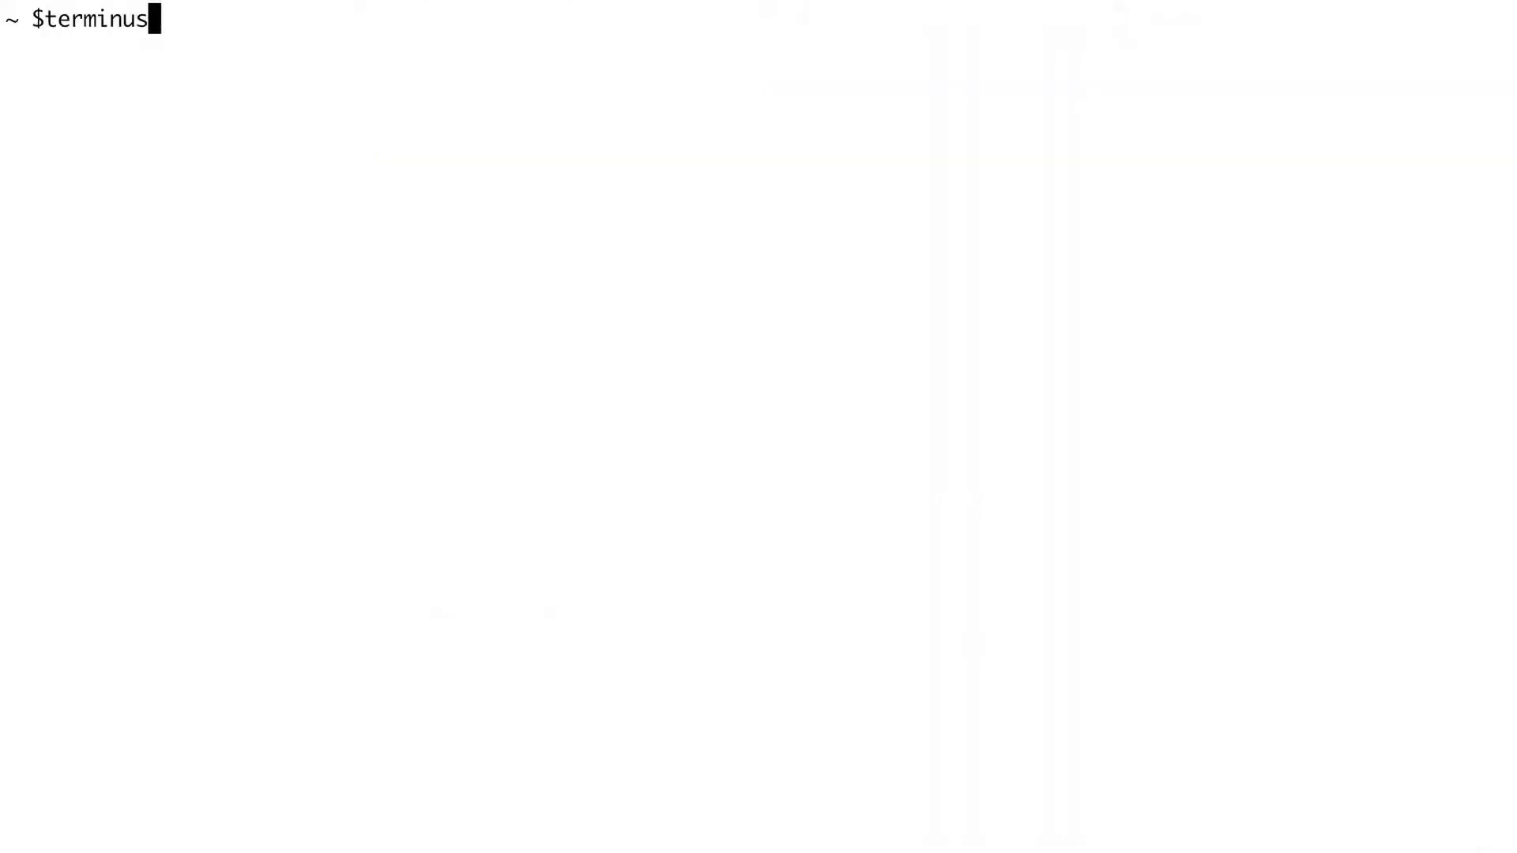
text( upstream:updates:apply )
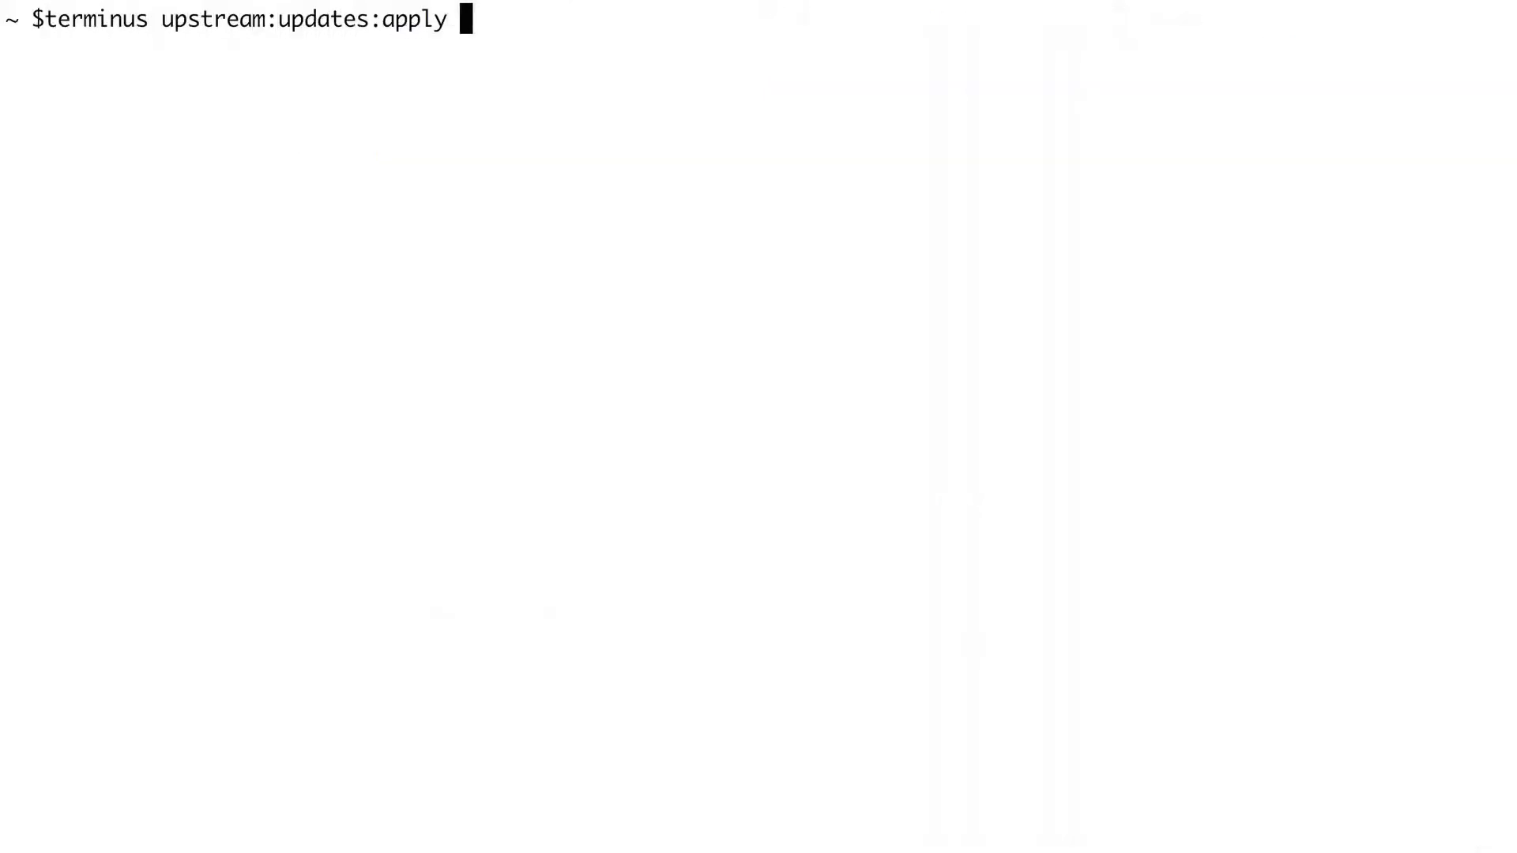
text(robots.dev)
key(Return)
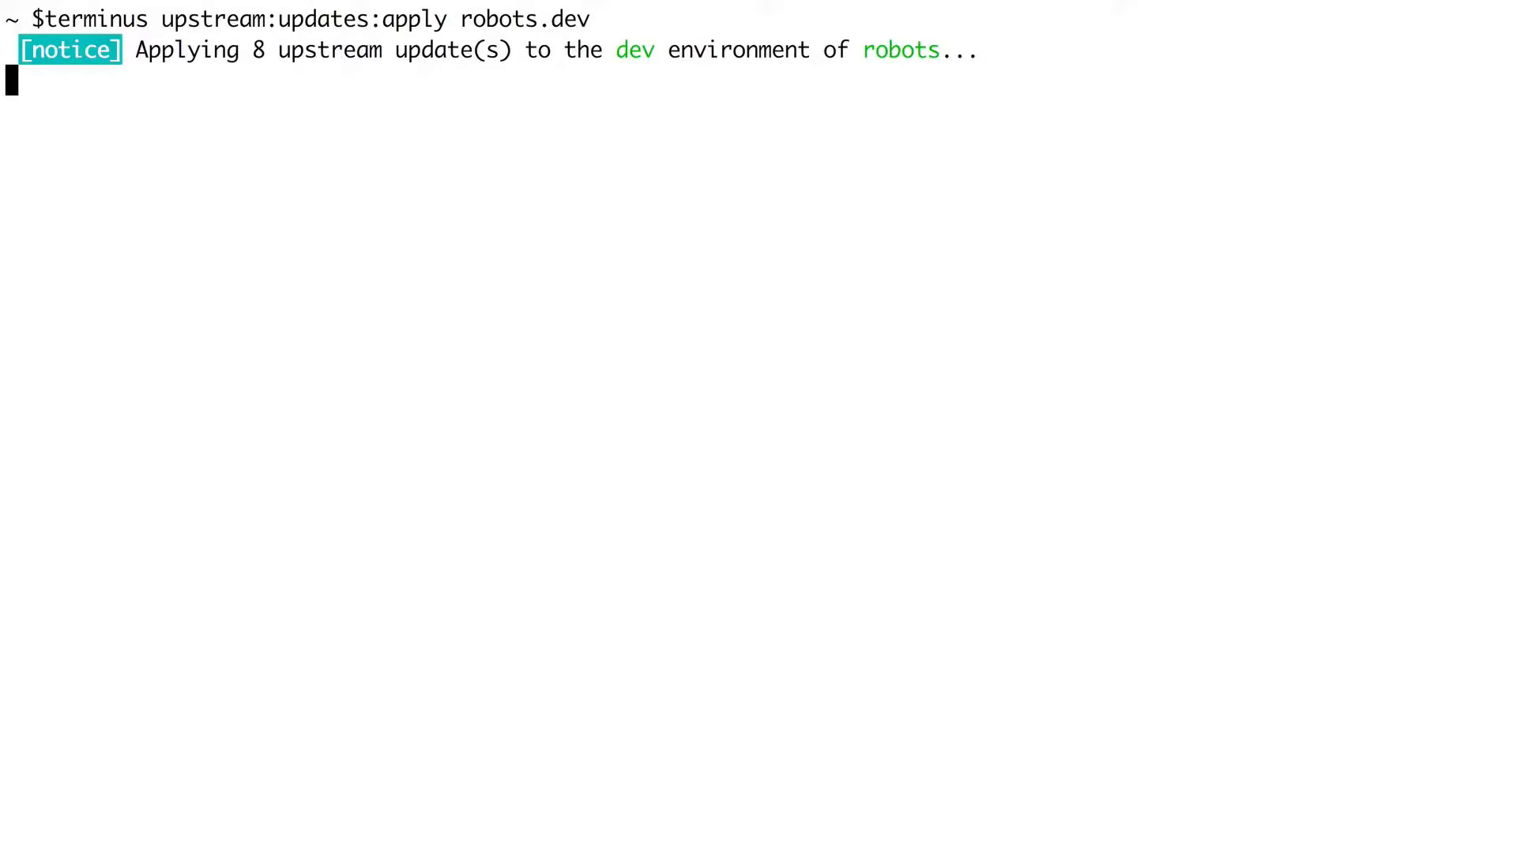
key(ctrl+Left)
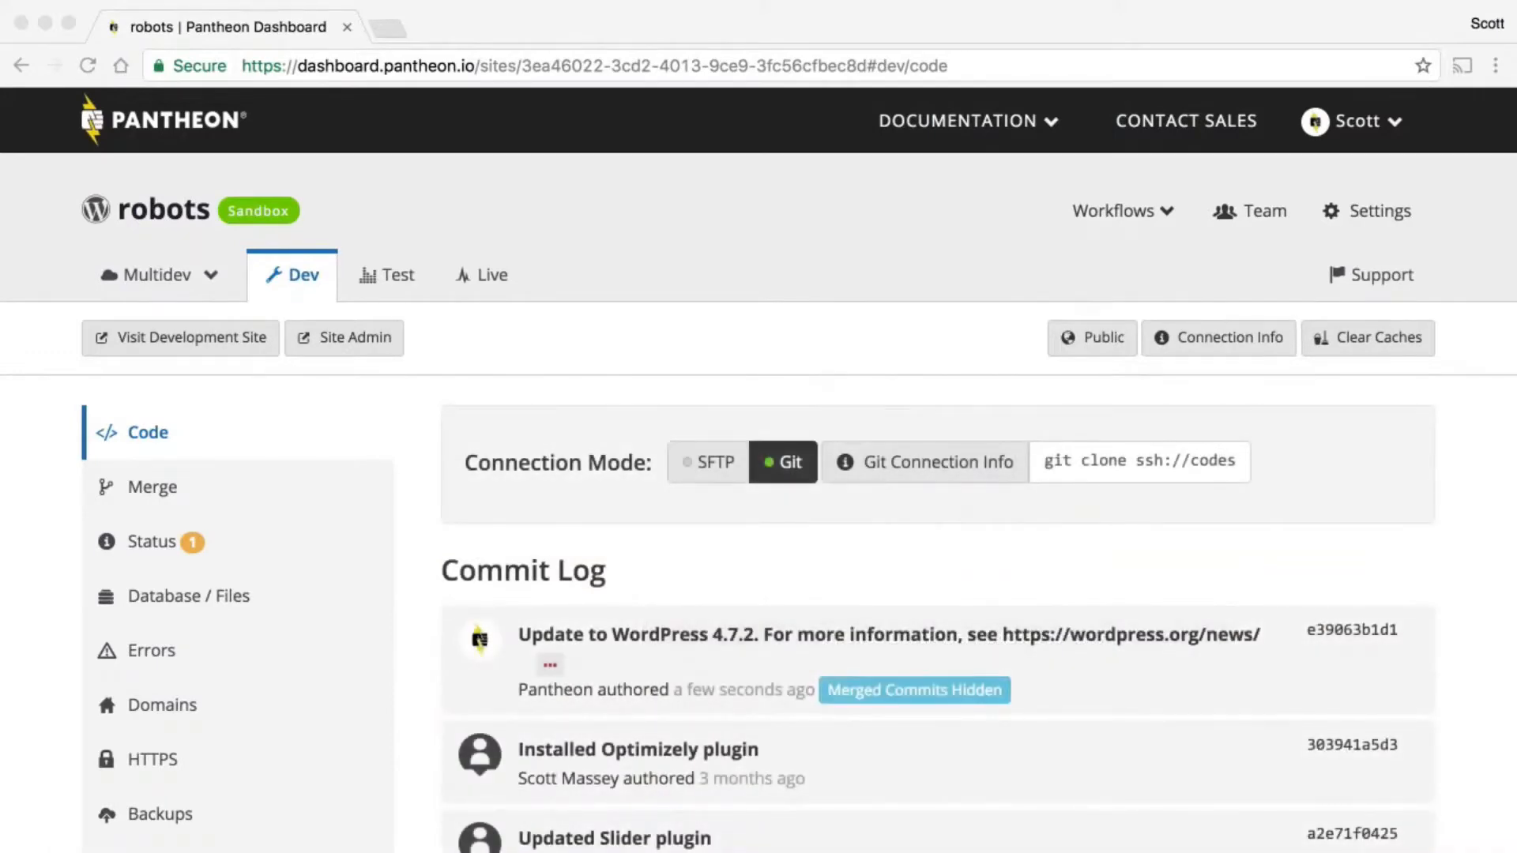
- Back in the terminal, enter a terminus env:deploy command with the content sync option
key(ctrl+Right)
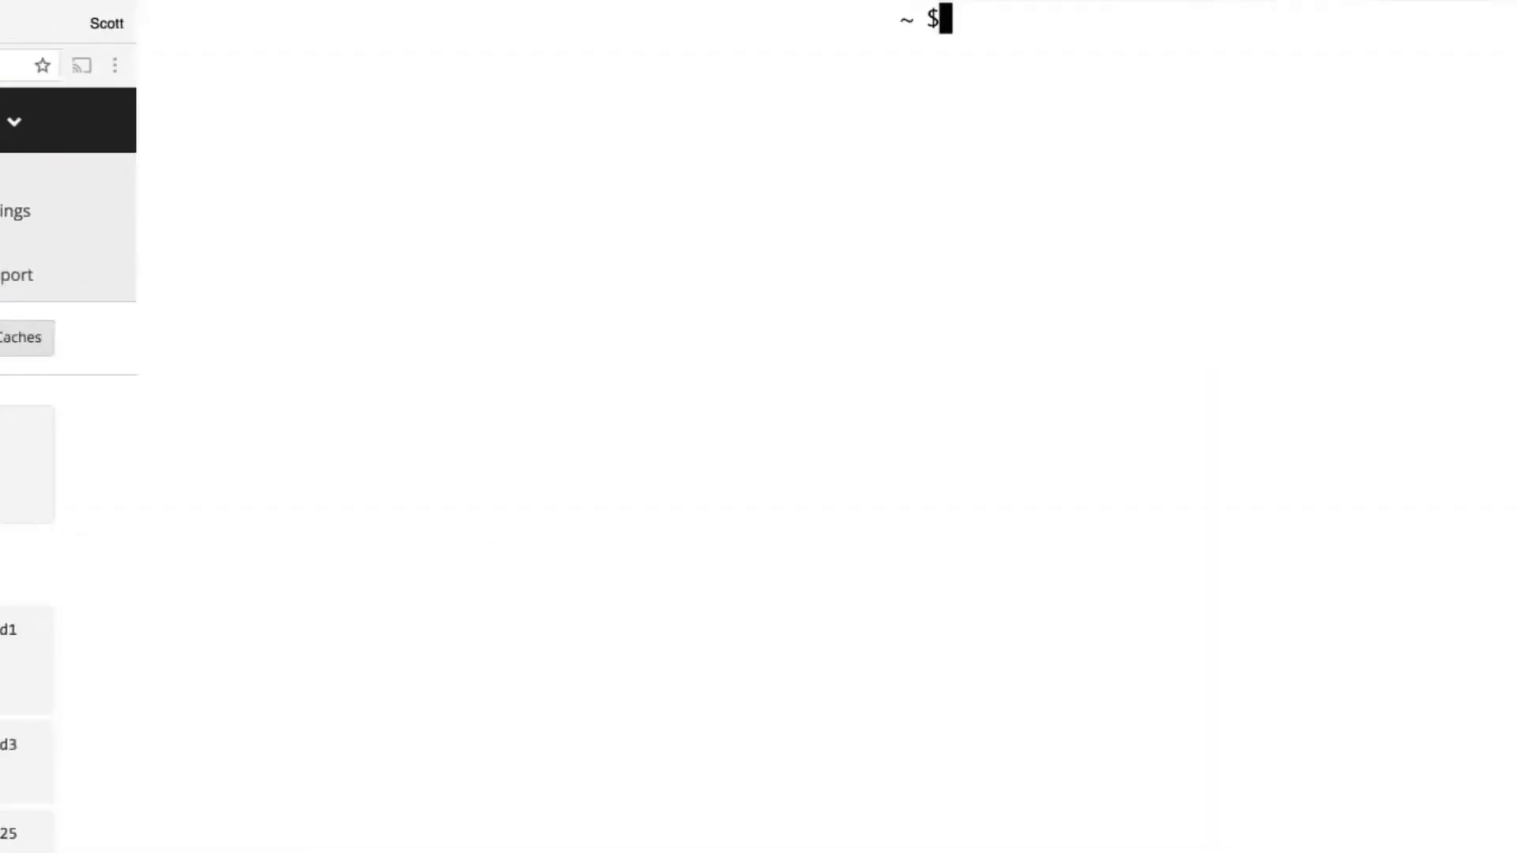
text(terminus e)
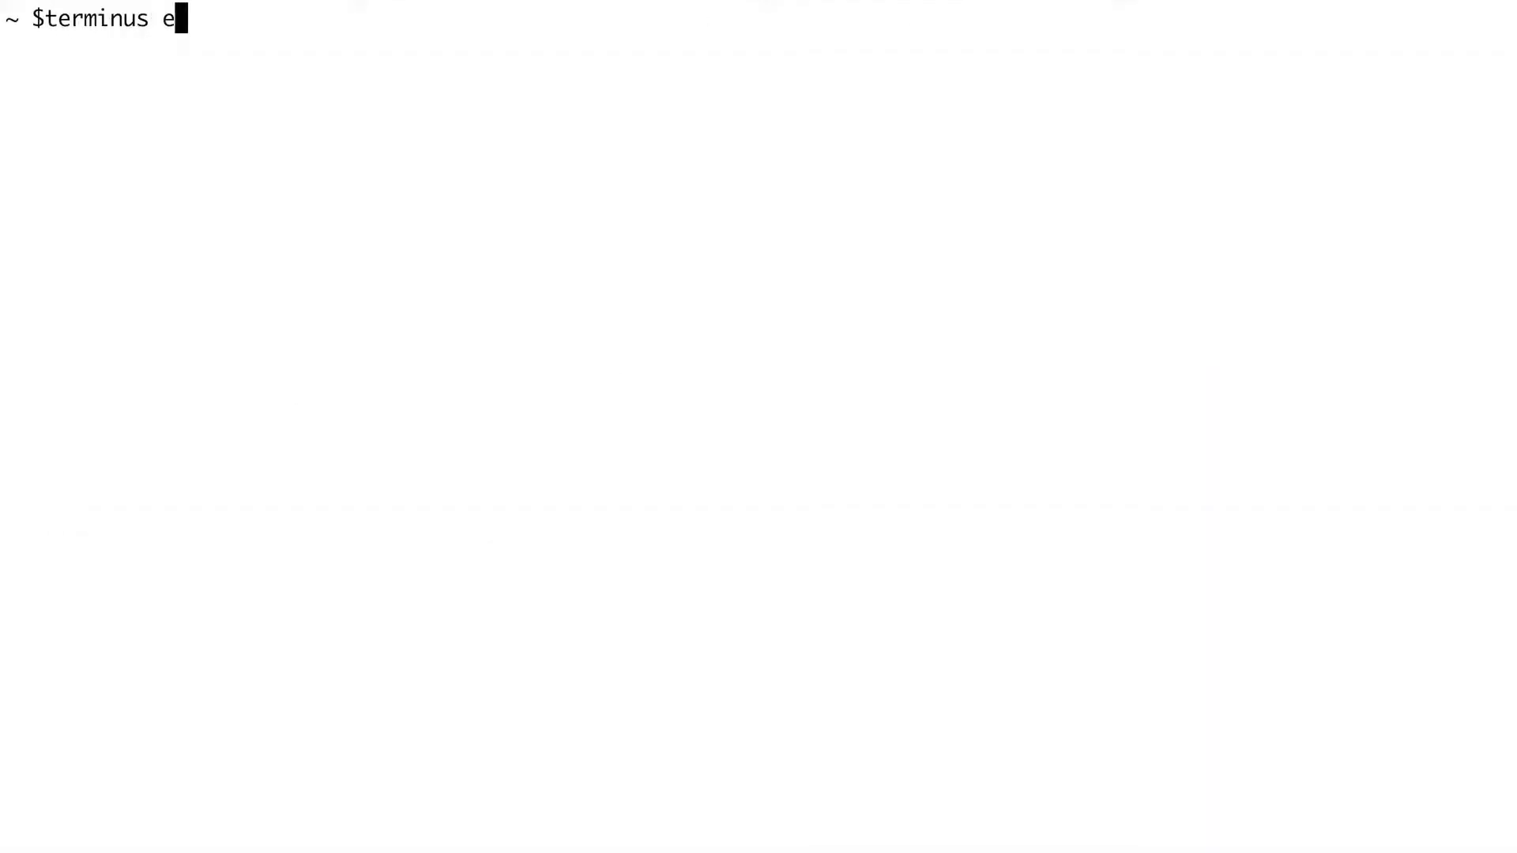
text(nv:deploy --sync-co)
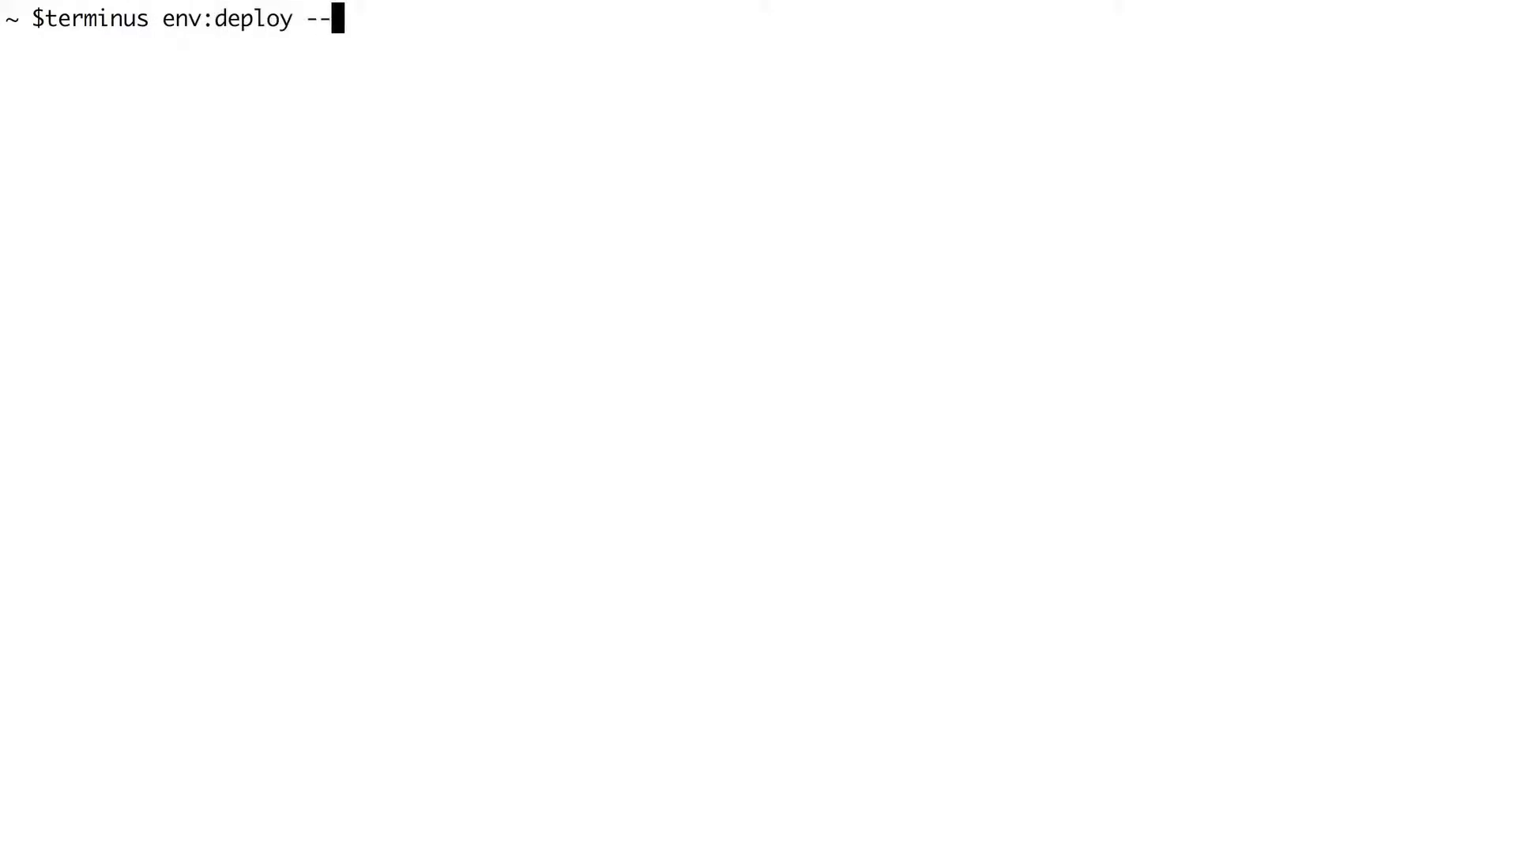